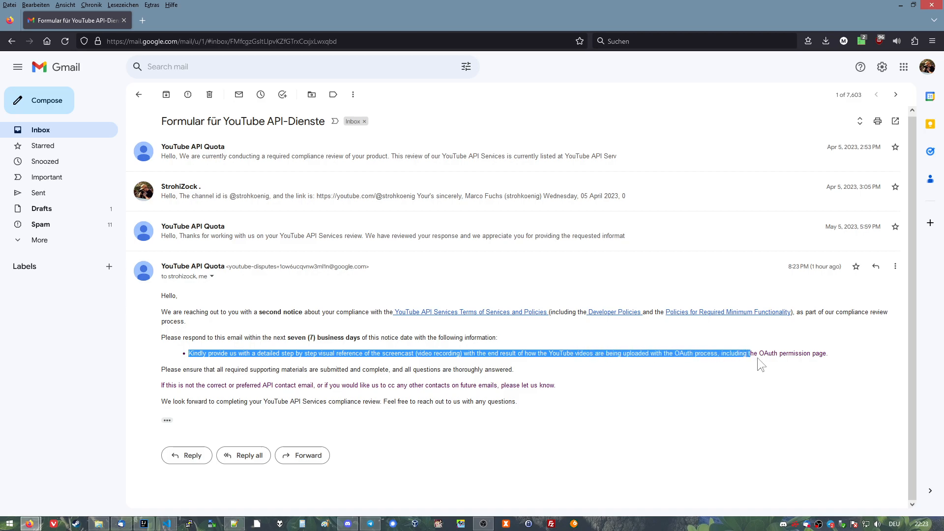
# Review the requested OAuth screencast in the compliance e-mail and show the client name and ID noted in Notepad++.
pyautogui.click(831, 364)
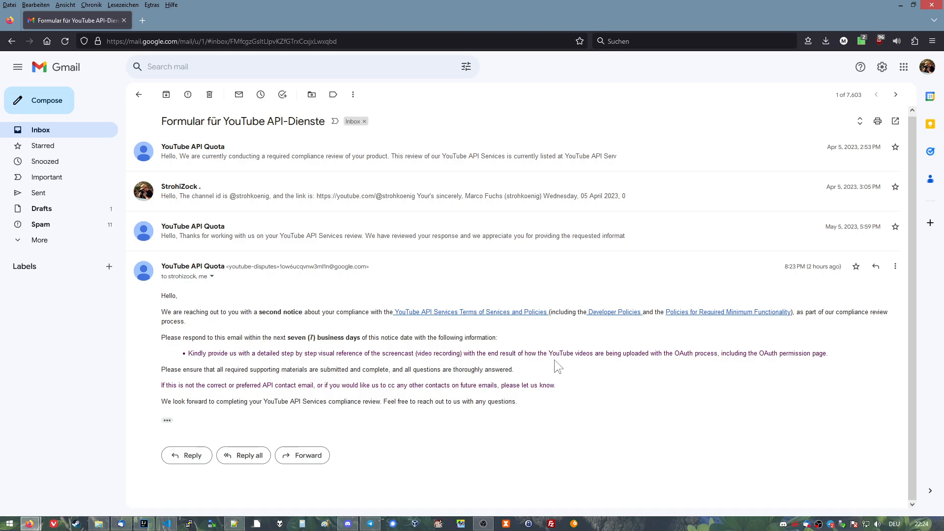
pyautogui.click(235, 523)
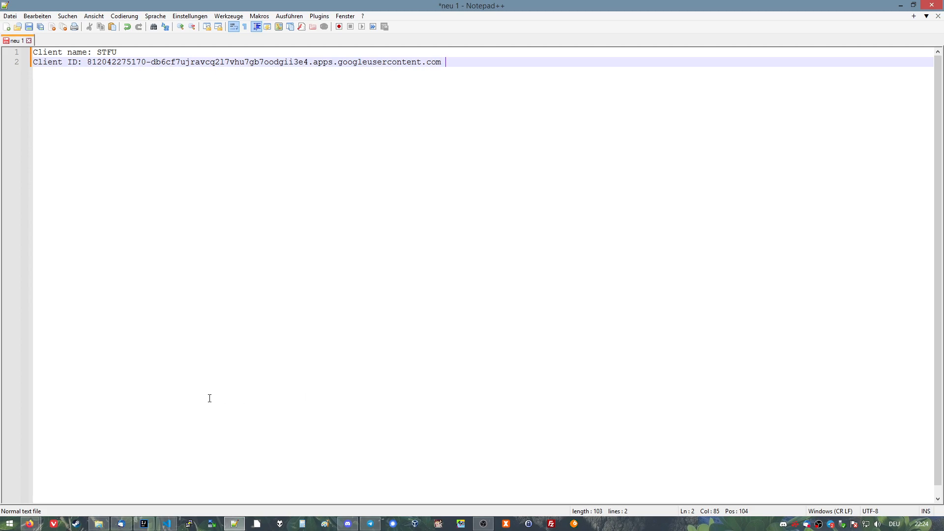
# Switch to the "stfu - google überprüfung" folder in File Explorer and launch STFU.AutoUploader.exe.
pyautogui.click(98, 523)
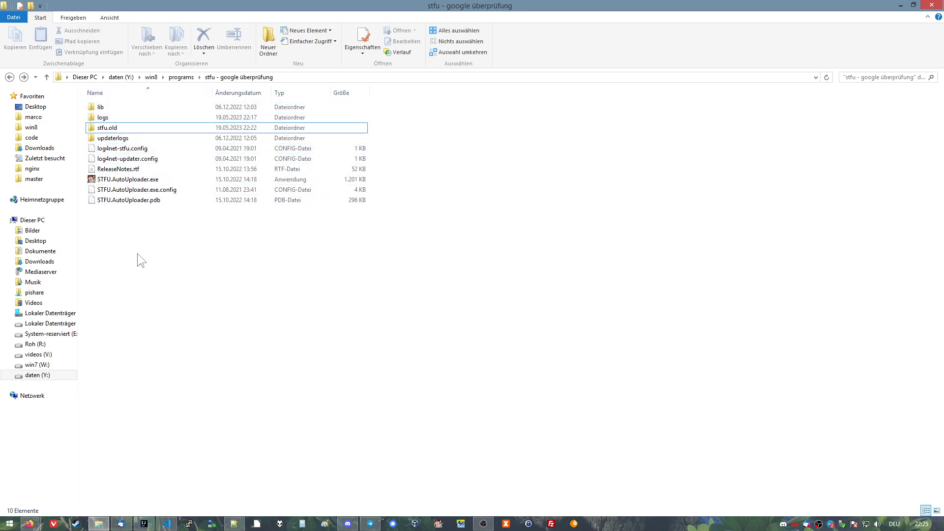
pyautogui.moveTo(92, 181)
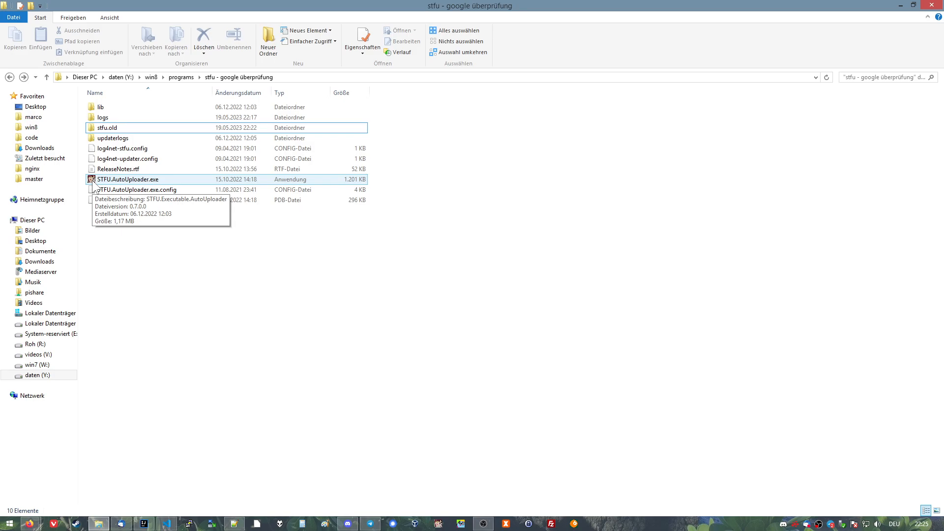
pyautogui.doubleClick(92, 180)
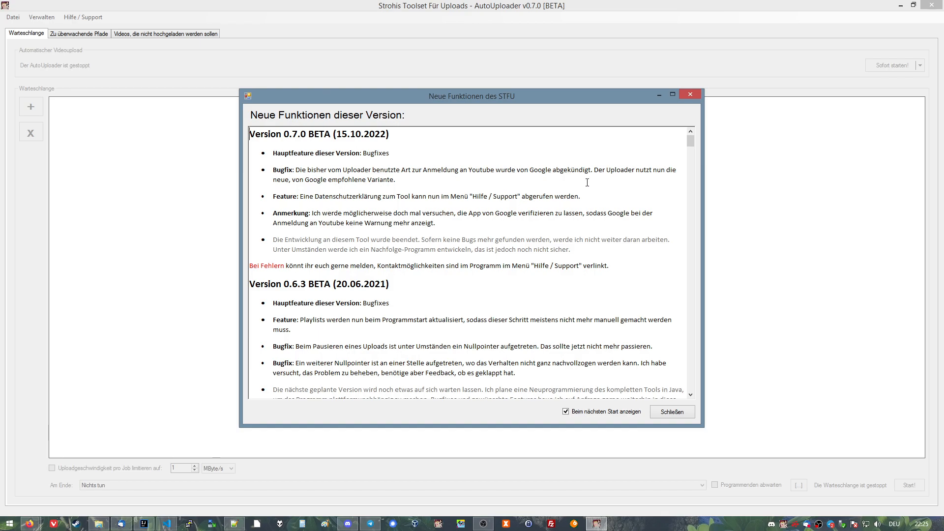
# Look through the release notes down to Version 0.1.0 BETA, highlight that heading, and return to the newest version.
pyautogui.moveTo(691, 142); pyautogui.dragTo(708, 387)
pyautogui.scroll(-1, 320, 318)
pyautogui.moveTo(332, 270); pyautogui.dragTo(250, 270)
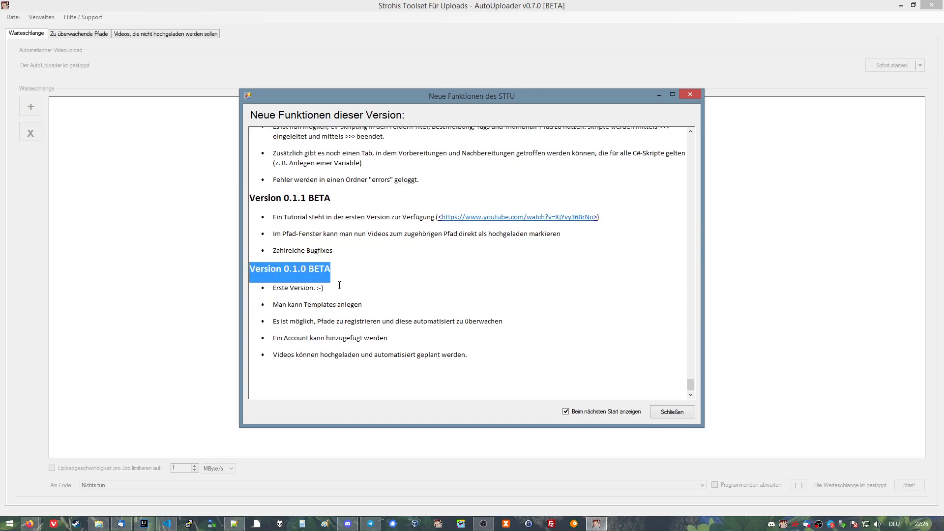
pyautogui.click(330, 287)
pyautogui.moveTo(689, 381); pyautogui.dragTo(701, 147)
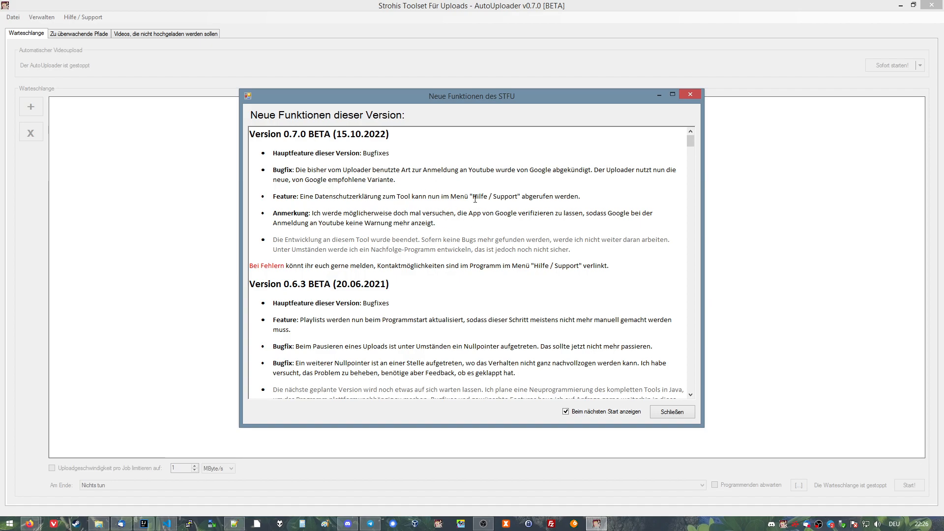
# Highlight the grey note about the end of the tool's development in the Version 0.7.0 BETA release notes.
pyautogui.moveTo(569, 251); pyautogui.dragTo(269, 241)
pyautogui.moveTo(570, 250); pyautogui.dragTo(271, 241)
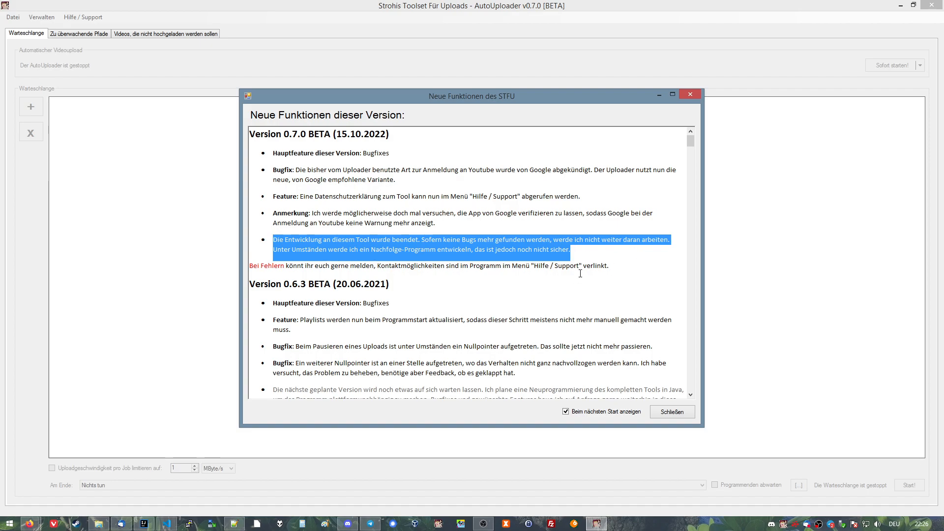
pyautogui.click(589, 249)
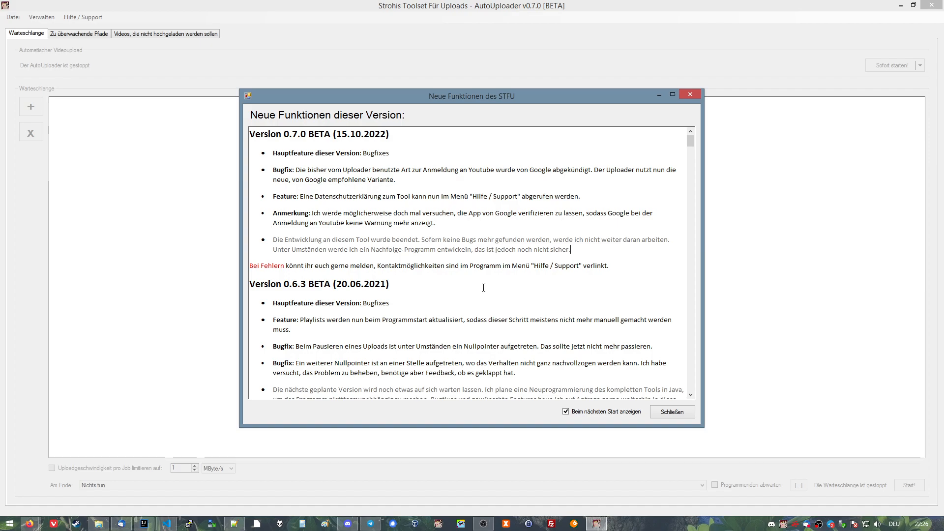
pyautogui.moveTo(571, 249); pyautogui.dragTo(302, 241)
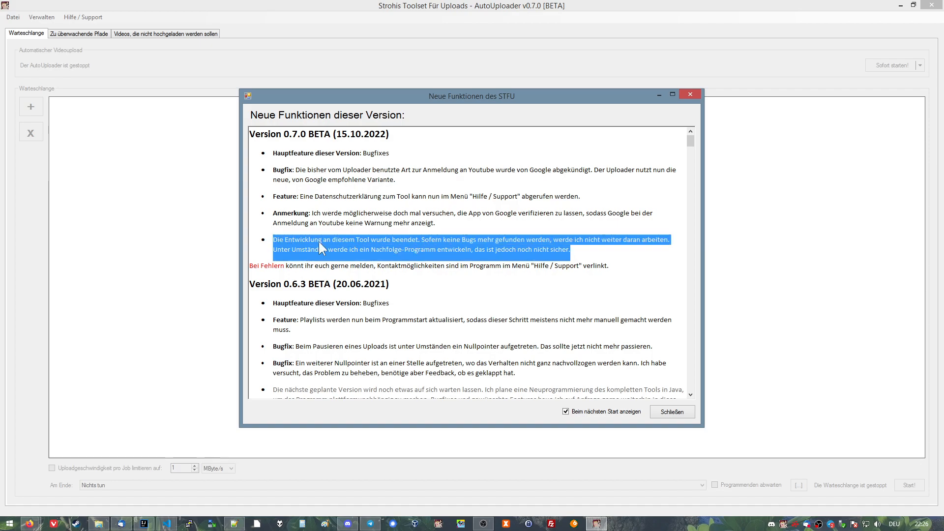
pyautogui.click(601, 249)
pyautogui.moveTo(599, 255); pyautogui.dragTo(274, 240)
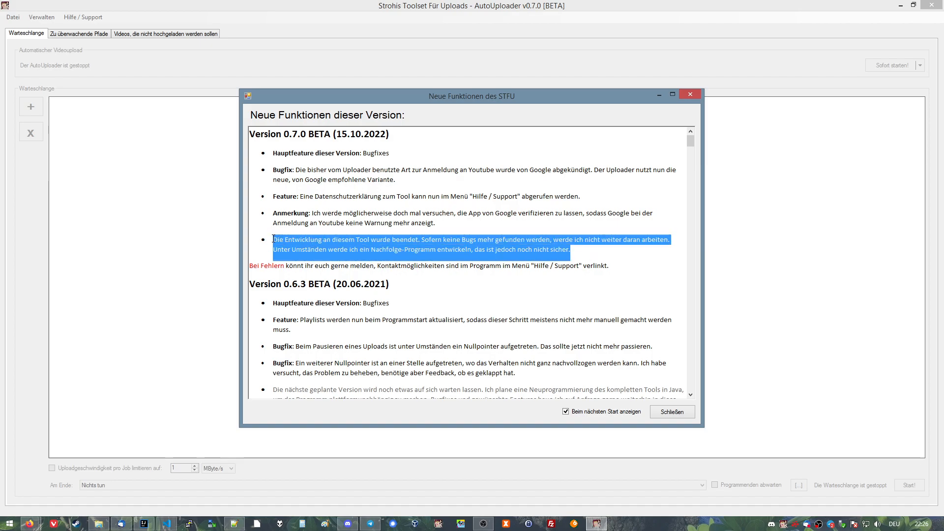
# Turn off showing the release notes at the next start and close the release notes window.
pyautogui.click(604, 260)
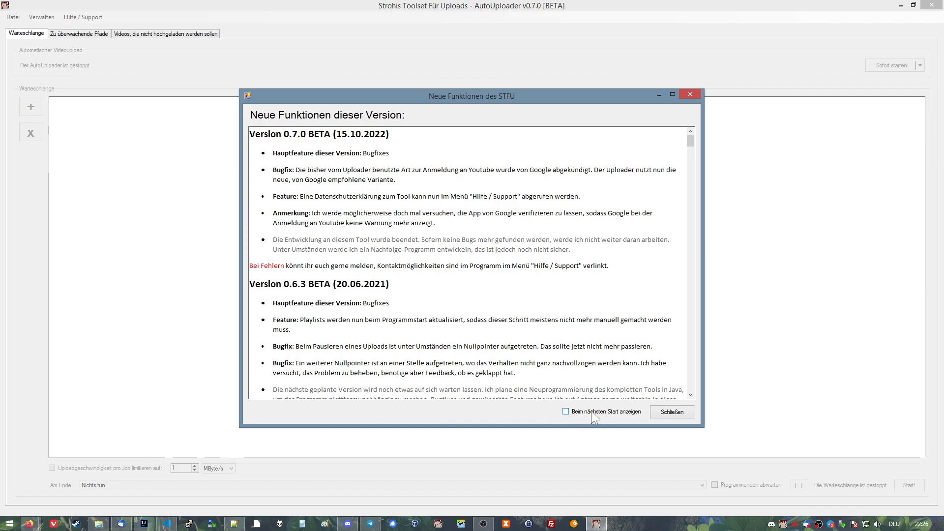
pyautogui.click(683, 413)
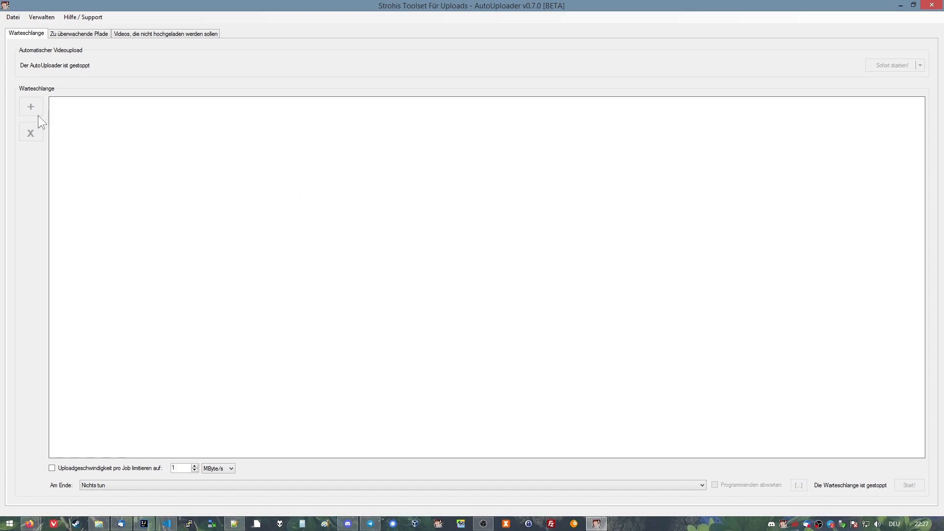
# Start signing in to a YouTube account with Google (Anmelden mit Google).
pyautogui.click(43, 17)
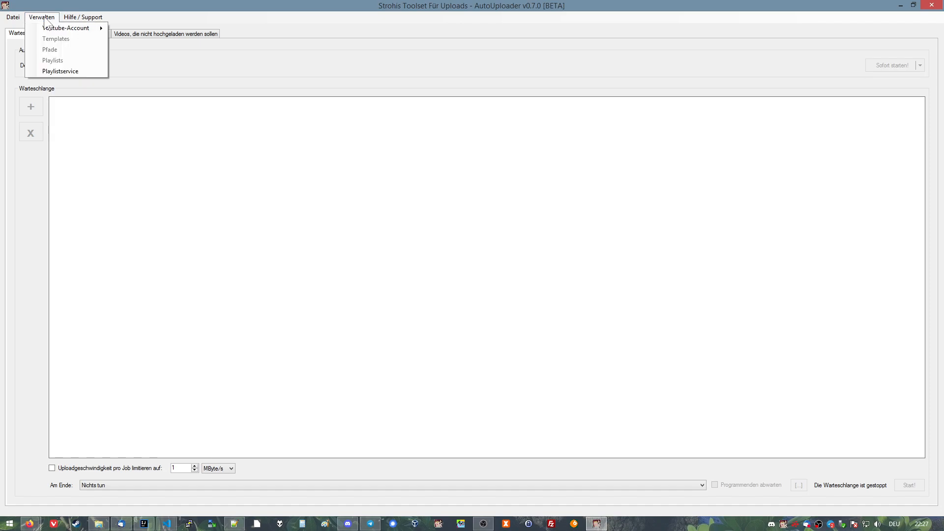
pyautogui.moveTo(58, 27)
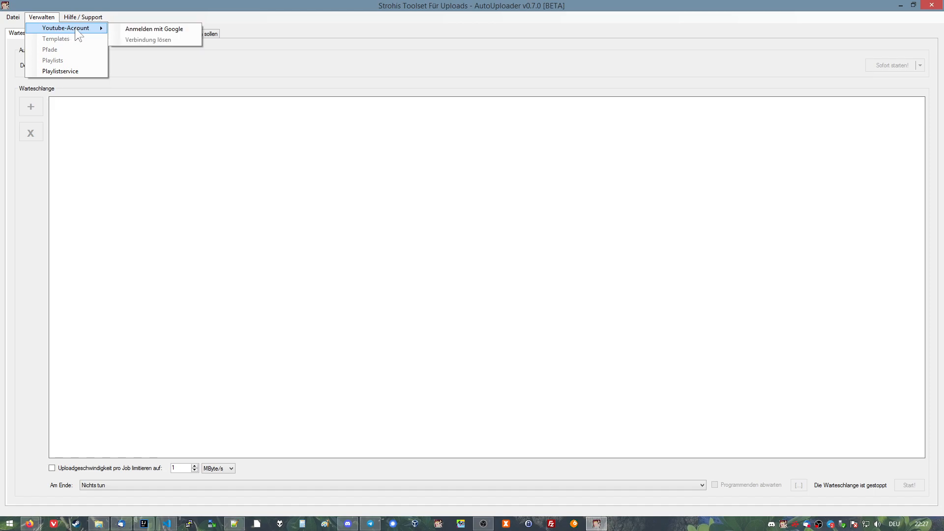
pyautogui.click(190, 31)
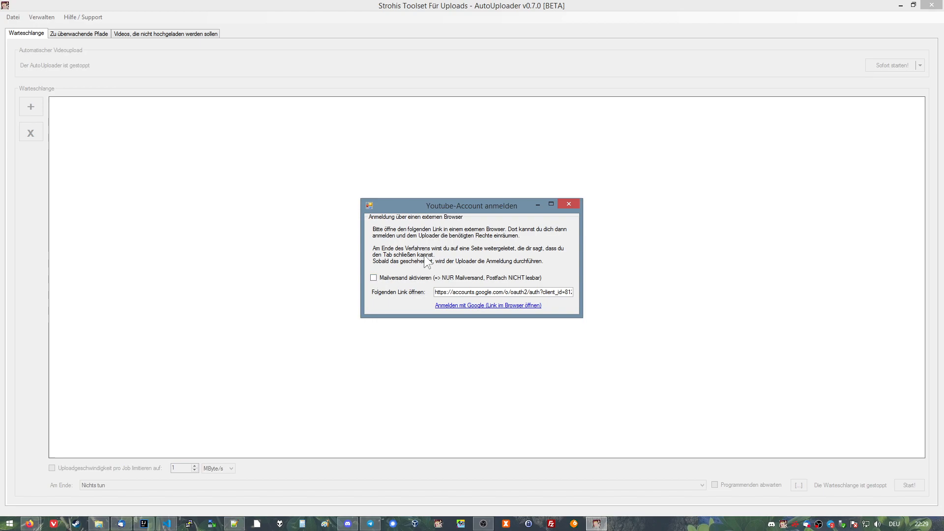
# Highlight the Google authorization link in the YouTube account sign-in dialog and inspect it through to its end.
pyautogui.moveTo(436, 293)
pyautogui.mouseDown()
pyautogui.moveTo(613, 293)
pyautogui.moveTo(426, 290)
pyautogui.mouseUp()
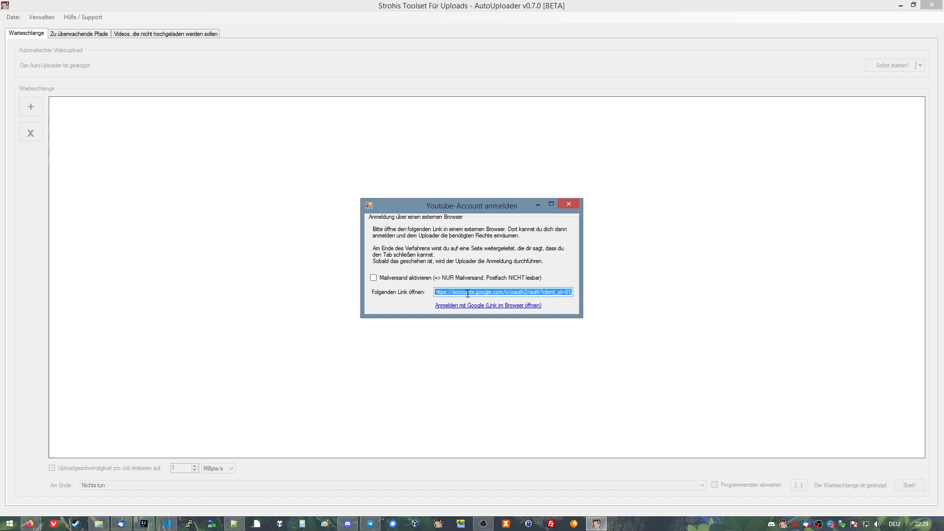
pyautogui.click(476, 292)
pyautogui.moveTo(513, 293); pyautogui.dragTo(528, 293)
pyautogui.click(543, 292)
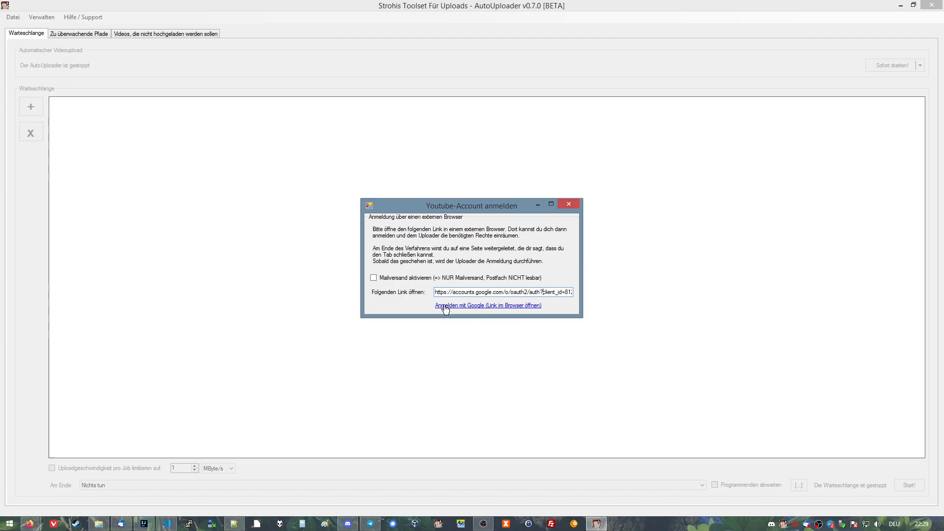
pyautogui.moveTo(437, 292); pyautogui.dragTo(592, 293)
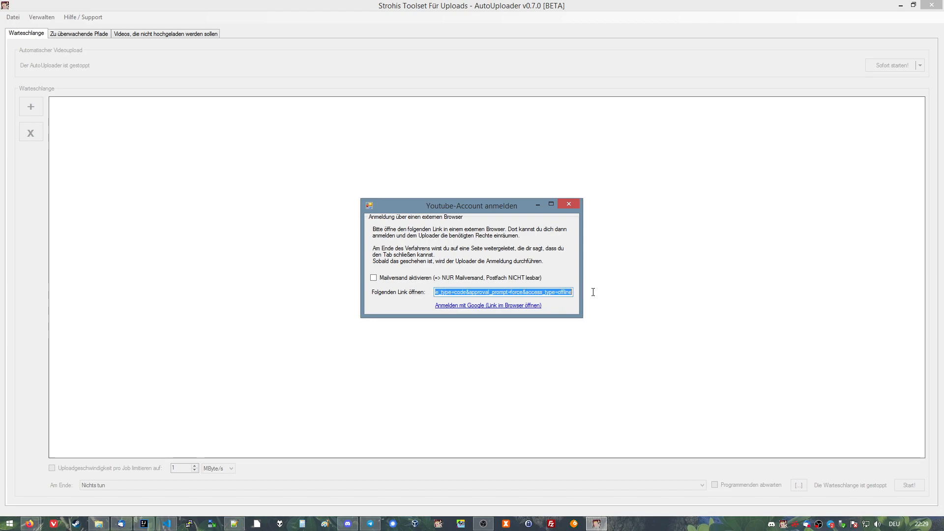
pyautogui.click(526, 292)
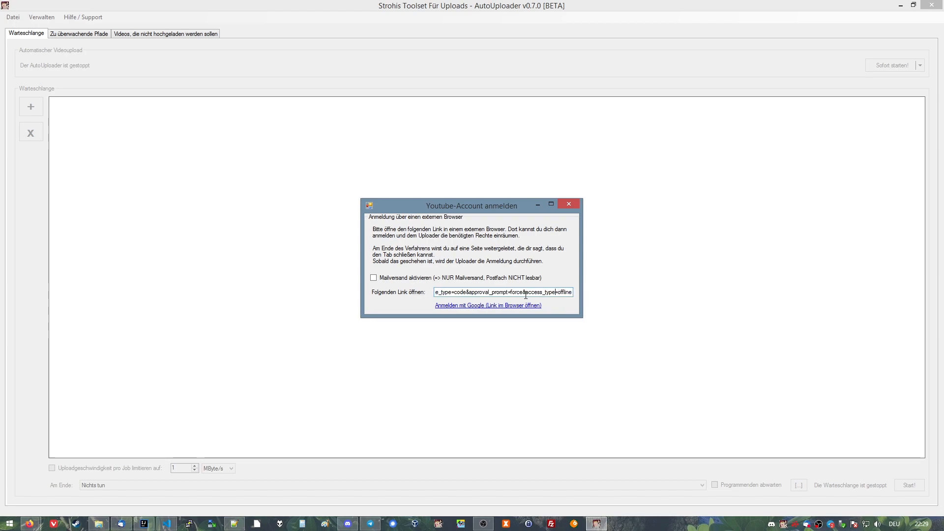
# Open the Google sign-in link in the browser and choose the last listed Google account with its first YouTube brand account.
pyautogui.click(461, 306)
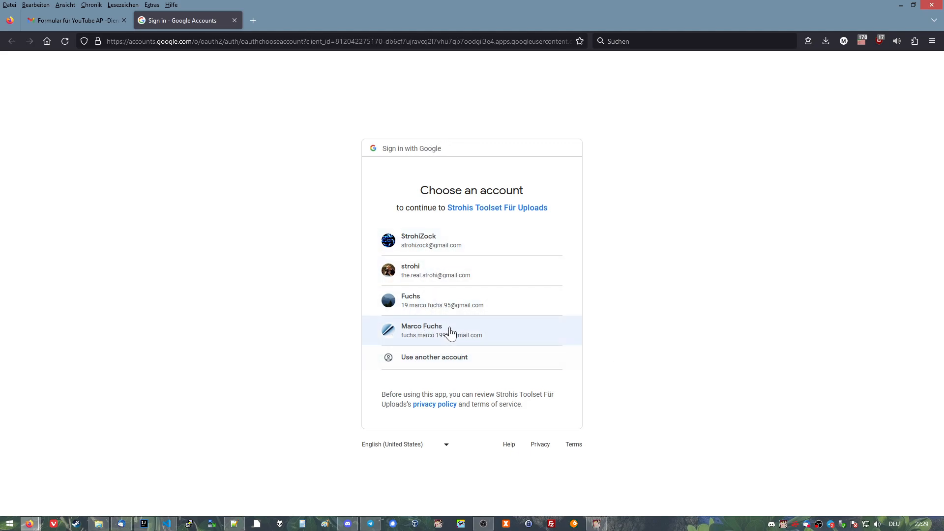
pyautogui.click(433, 339)
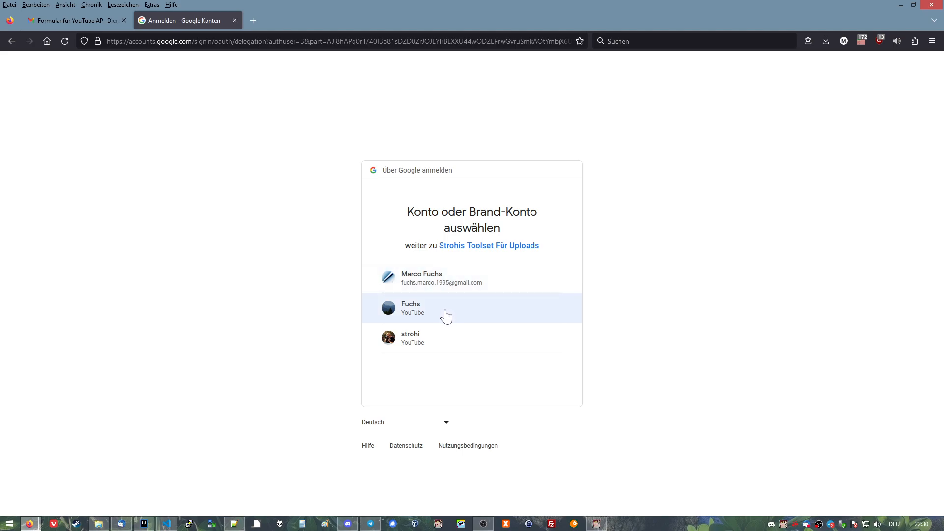
pyautogui.click(416, 310)
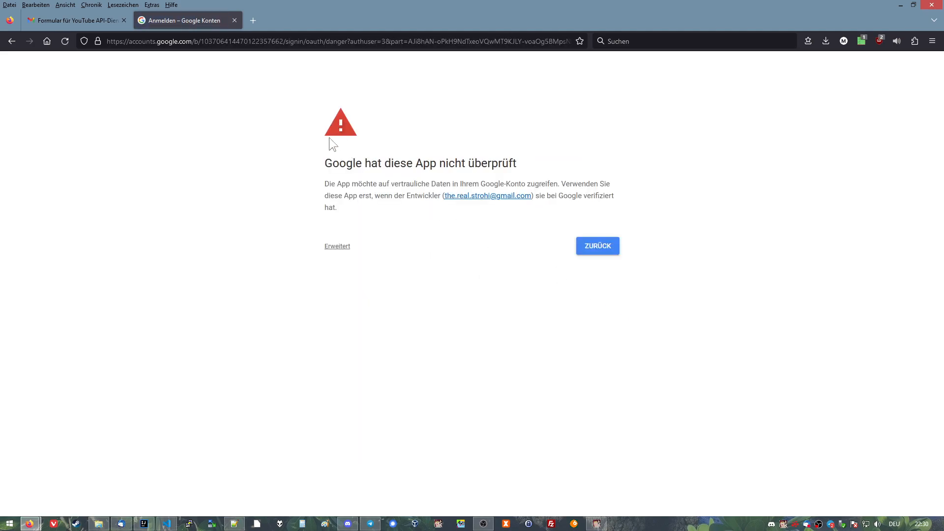
# Highlight the unverified-app warning heading, expand the advanced options and continue to Strohis Toolset Für Uploads despite the warning.
pyautogui.moveTo(322, 163); pyautogui.dragTo(518, 163)
pyautogui.click(537, 171)
pyautogui.click(338, 247)
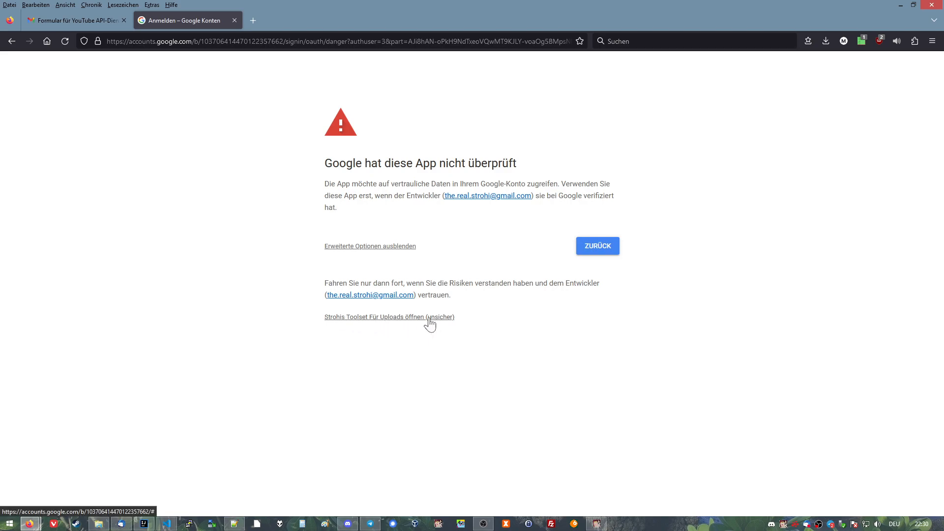
pyautogui.click(396, 317)
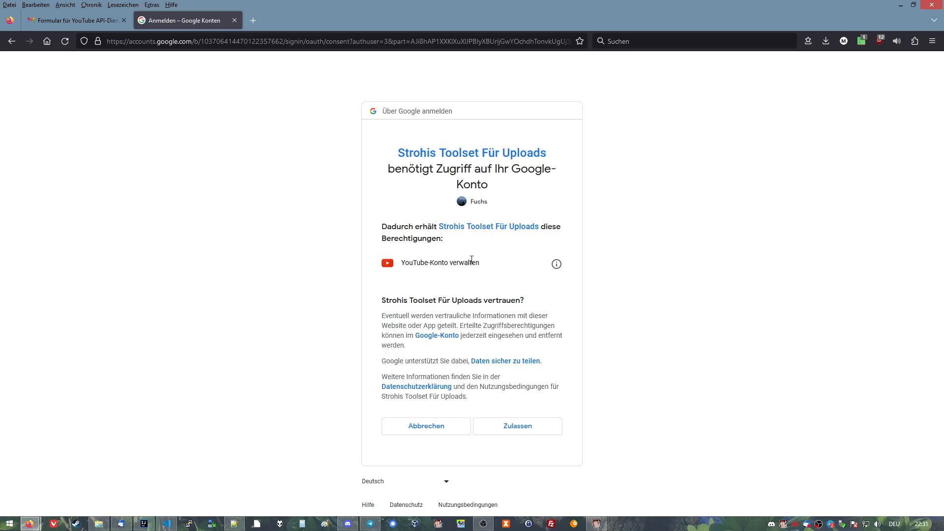
# Highlight the requested "YouTube-Konto verwalten" permission and allow Strohis Toolset Für Uploads access to the account.
pyautogui.moveTo(401, 263); pyautogui.dragTo(479, 263)
pyautogui.click(500, 274)
pyautogui.click(520, 431)
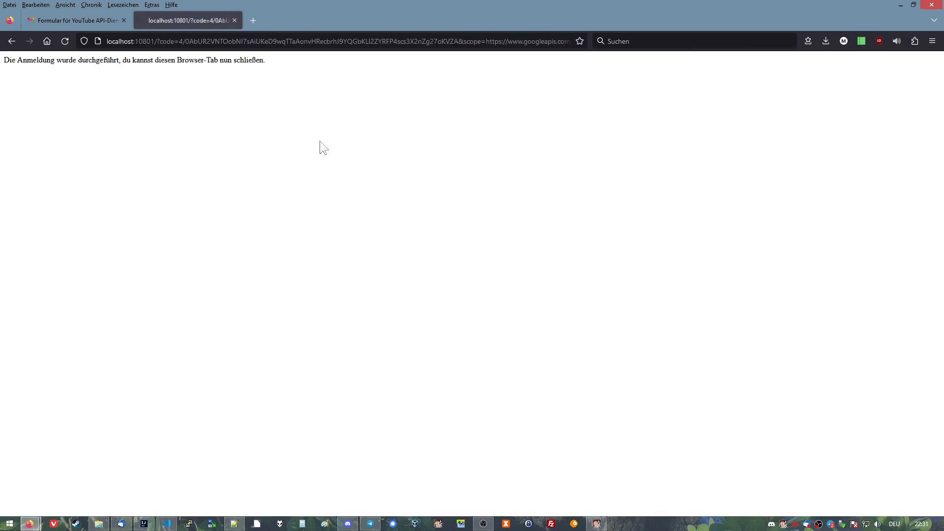
# Highlight the sign-in completion text, close its browser tab, and acknowledge the account connection message back in the AutoUploader.
pyautogui.moveTo(273, 63); pyautogui.dragTo(63, 88)
pyautogui.click(43, 66)
pyautogui.middleClick(202, 20)
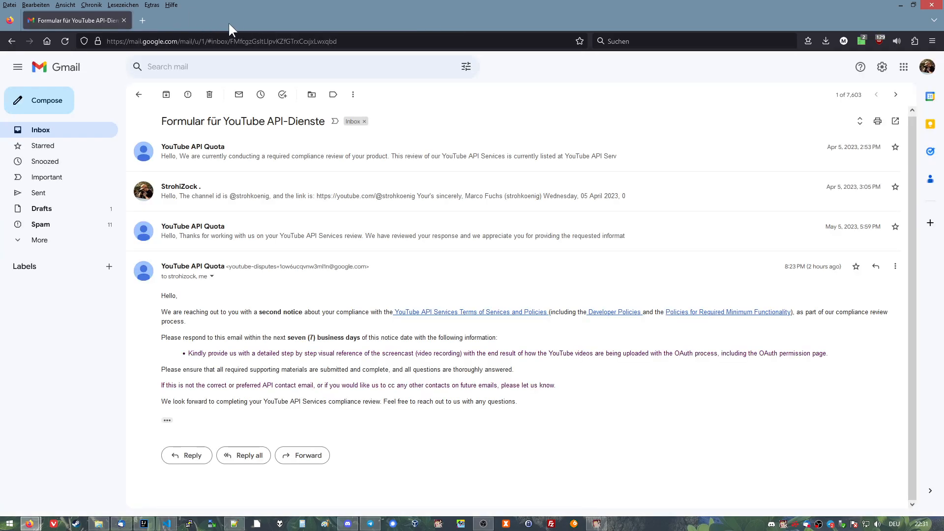
pyautogui.click(596, 523)
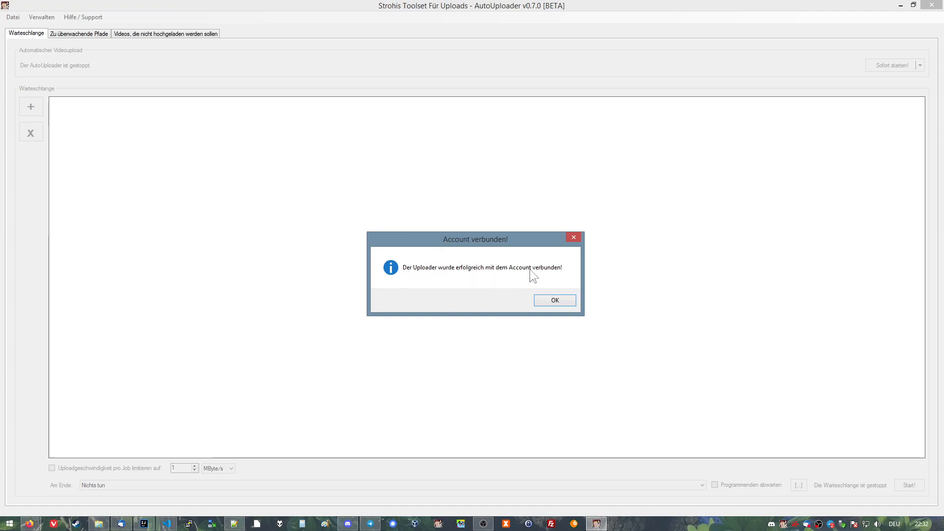
pyautogui.click(554, 300)
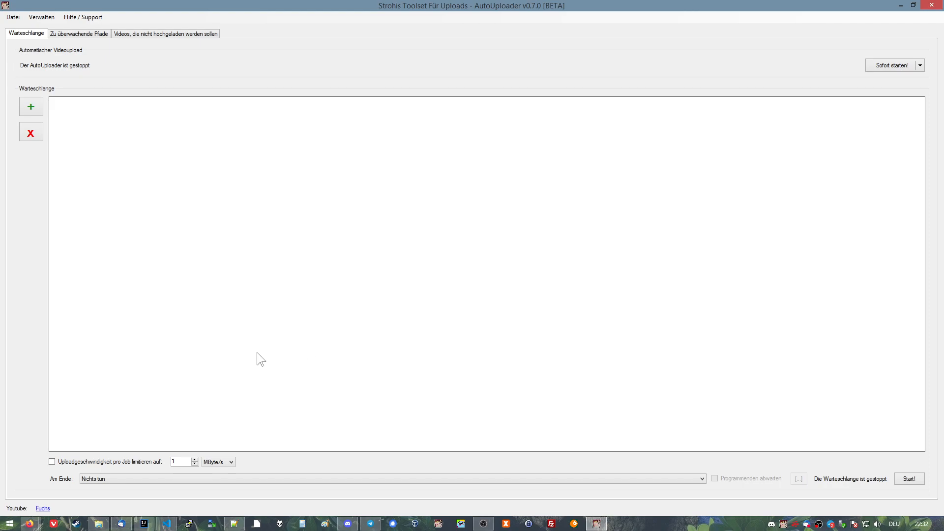
# View the connected account's YouTube channel in the browser and switch back to the AutoUploader.
pyautogui.click(43, 509)
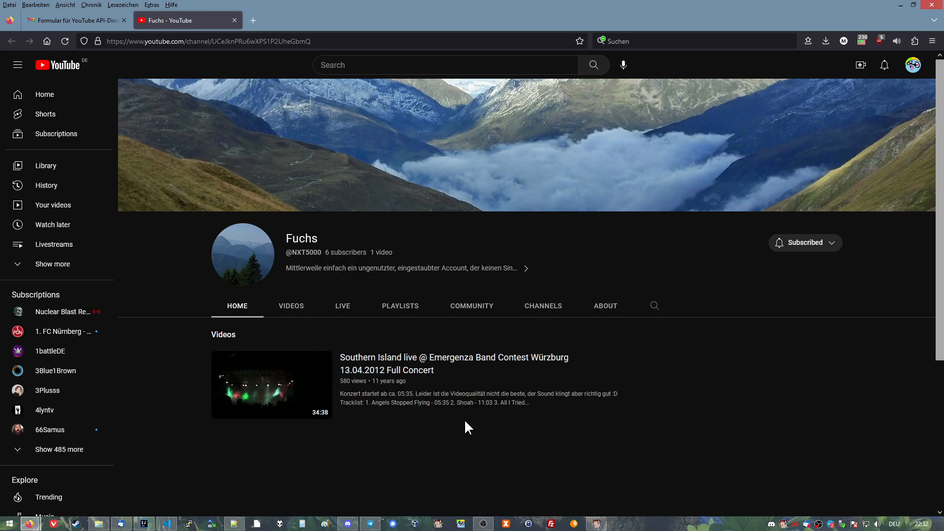
pyautogui.moveTo(465, 418)
pyautogui.click(597, 523)
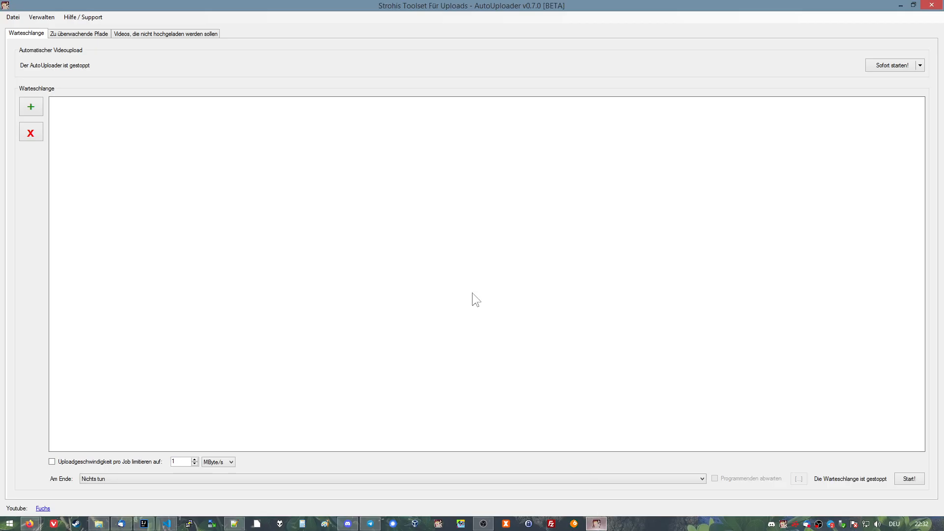
# Disconnect the linked YouTube account from the AutoUploader and acknowledge the disconnection message.
pyautogui.click(44, 17)
pyautogui.moveTo(51, 24)
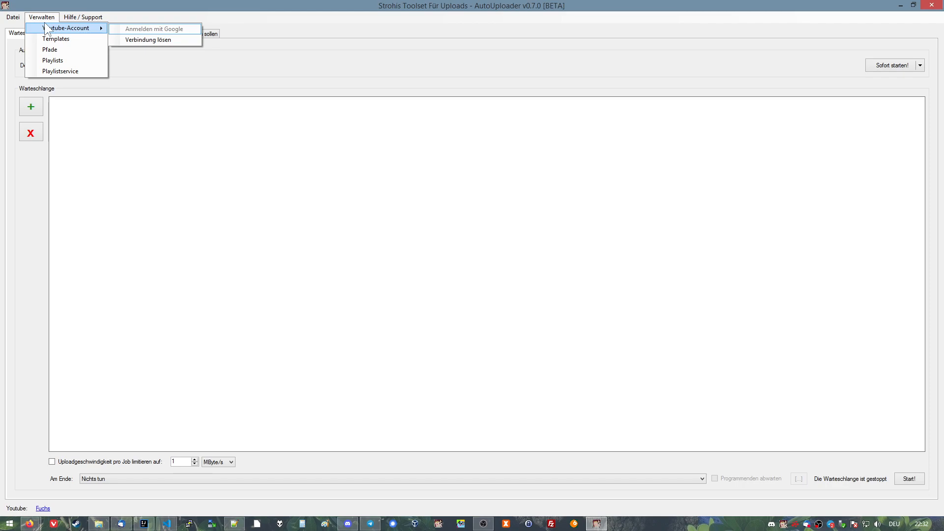
pyautogui.click(41, 17)
pyautogui.click(40, 19)
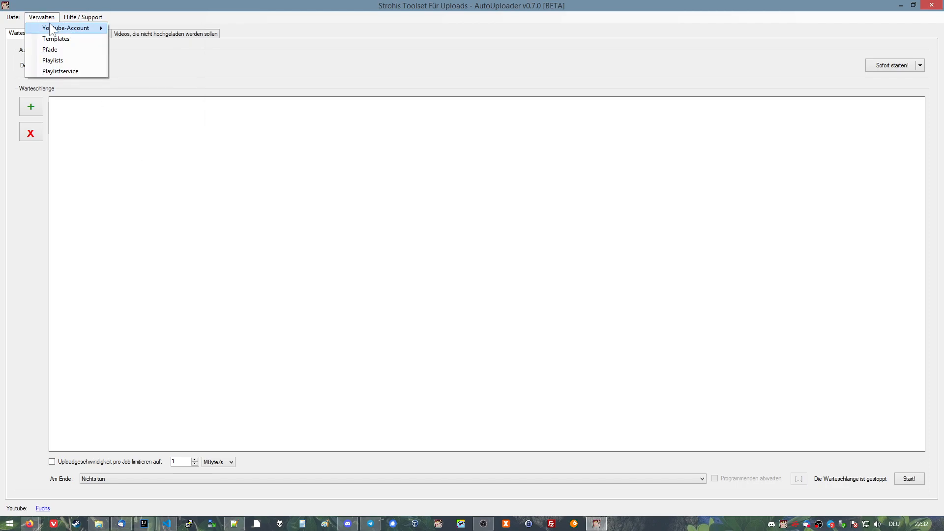
pyautogui.moveTo(51, 26)
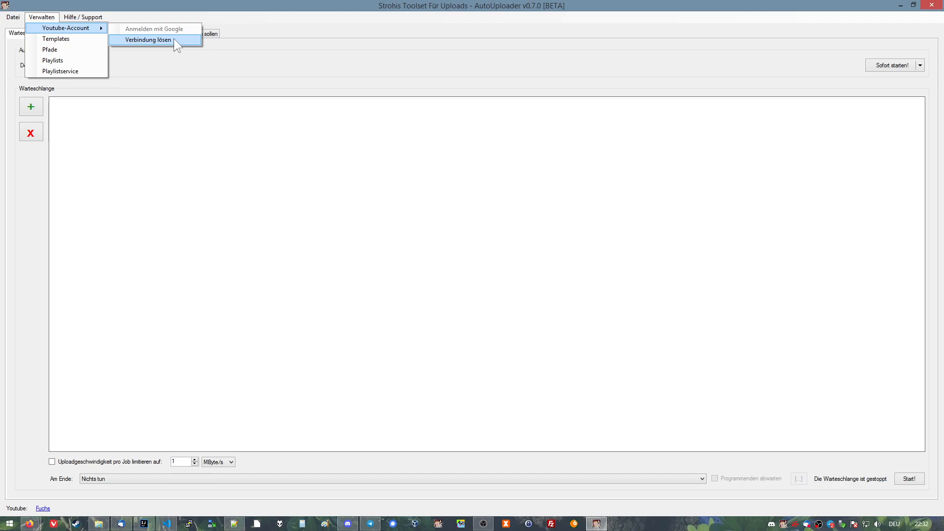
pyautogui.click(161, 40)
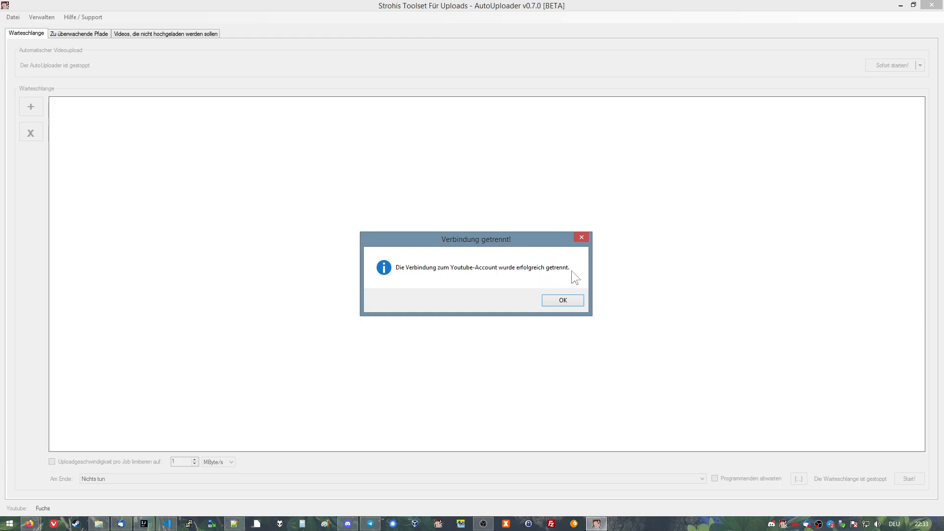
pyautogui.click(565, 302)
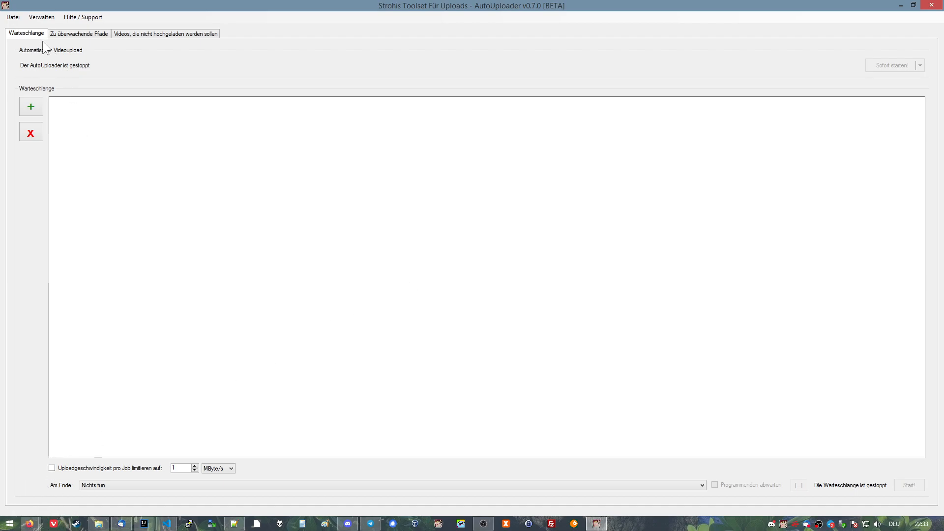
# Open the Google sign-in dialog for connecting a YouTube account again.
pyautogui.click(38, 17)
pyautogui.moveTo(45, 28)
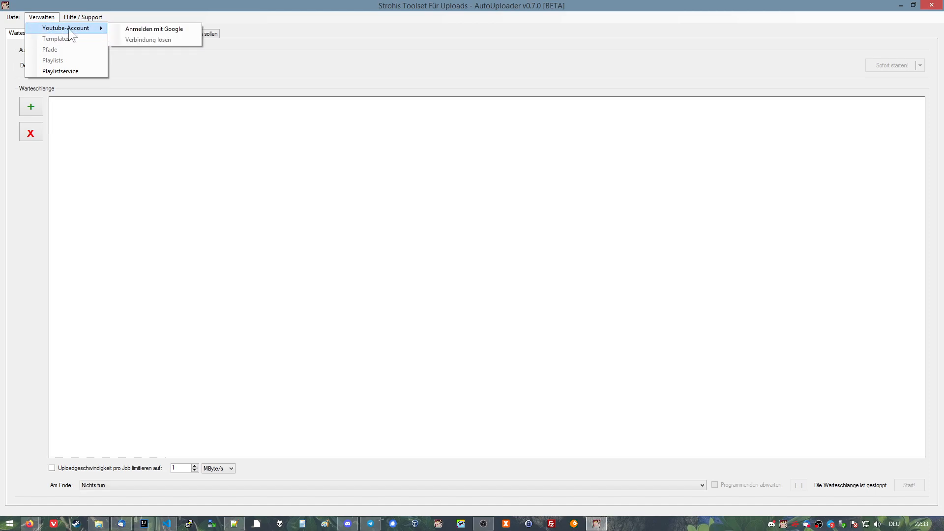
pyautogui.click(182, 29)
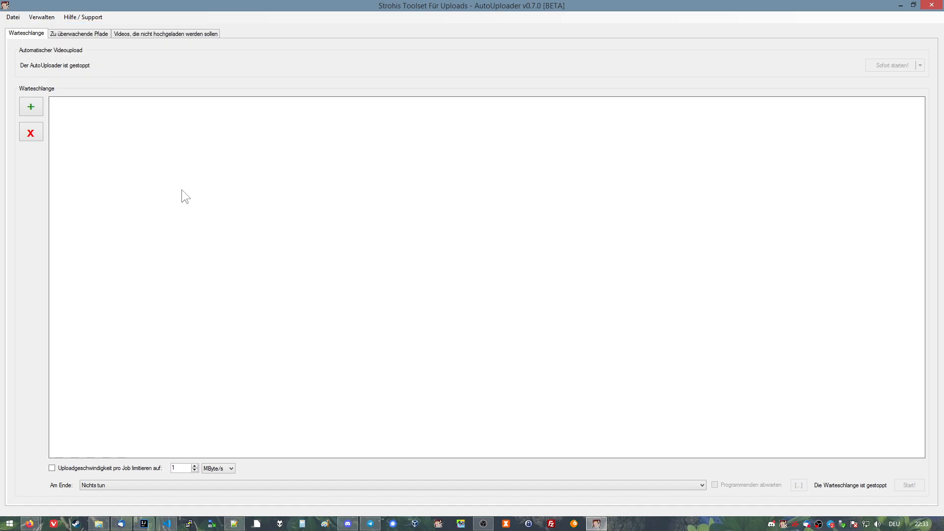
pyautogui.click(41, 18)
pyautogui.moveTo(59, 28)
pyautogui.click(126, 27)
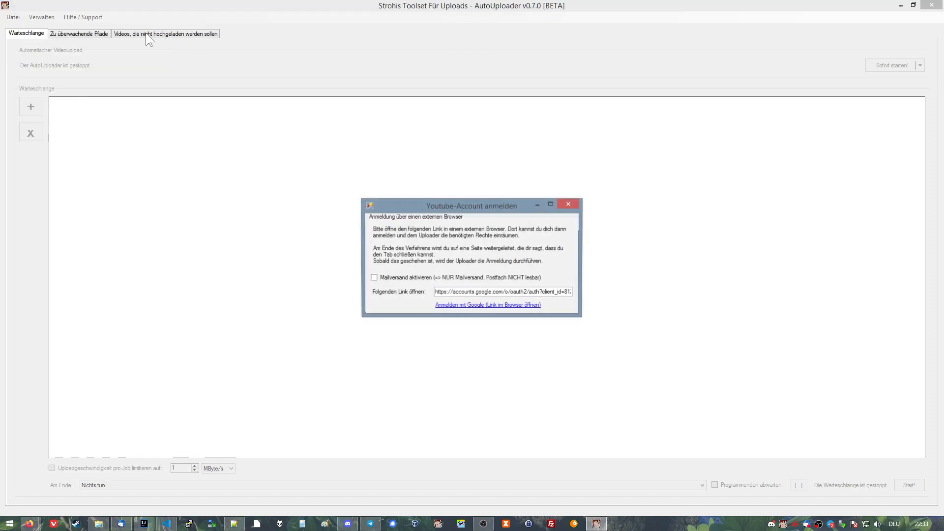
pyautogui.click(445, 304)
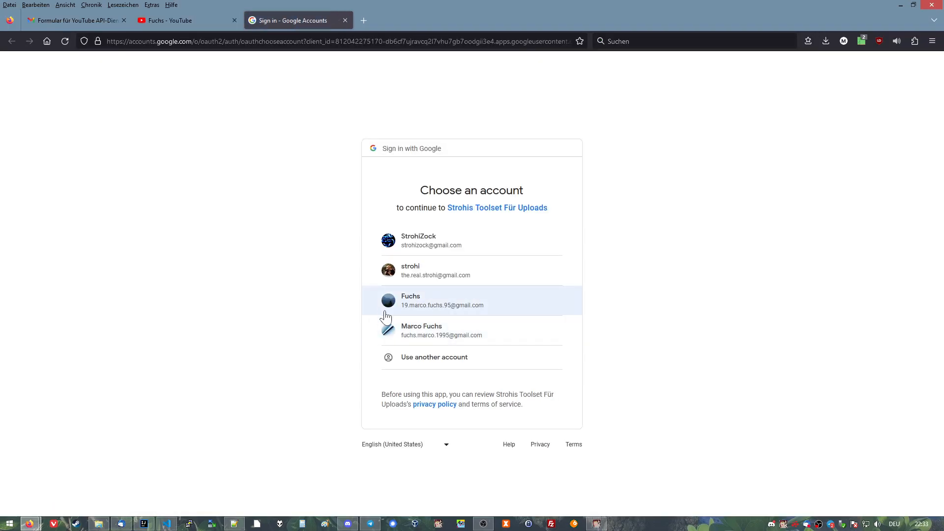
pyautogui.click(437, 303)
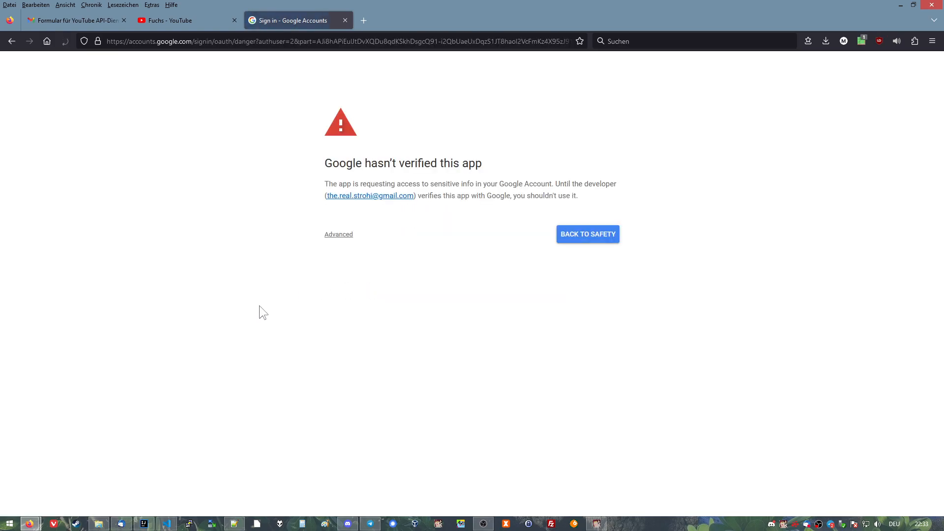
pyautogui.middleClick(295, 20)
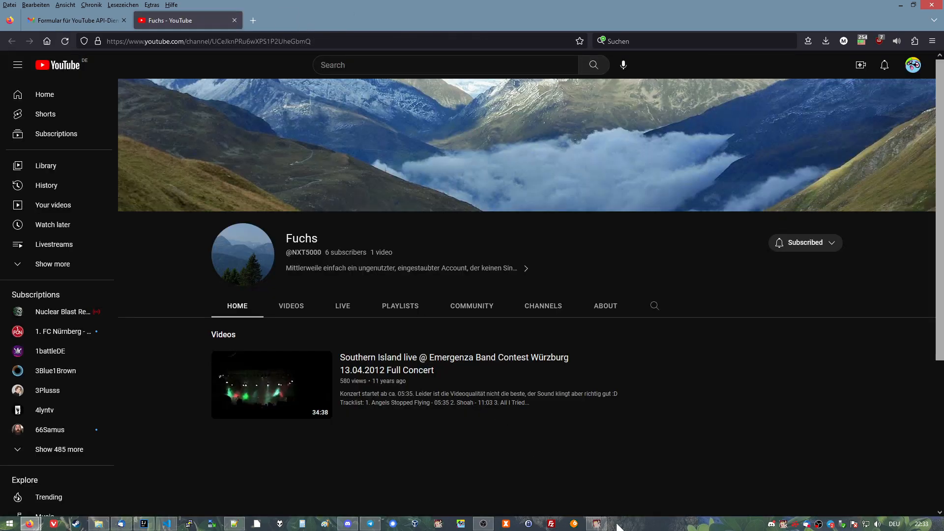
# Switch back to the AutoUploader, enable "Mailversand aktivieren" for the sign-in and look through the generated link.
pyautogui.click(604, 525)
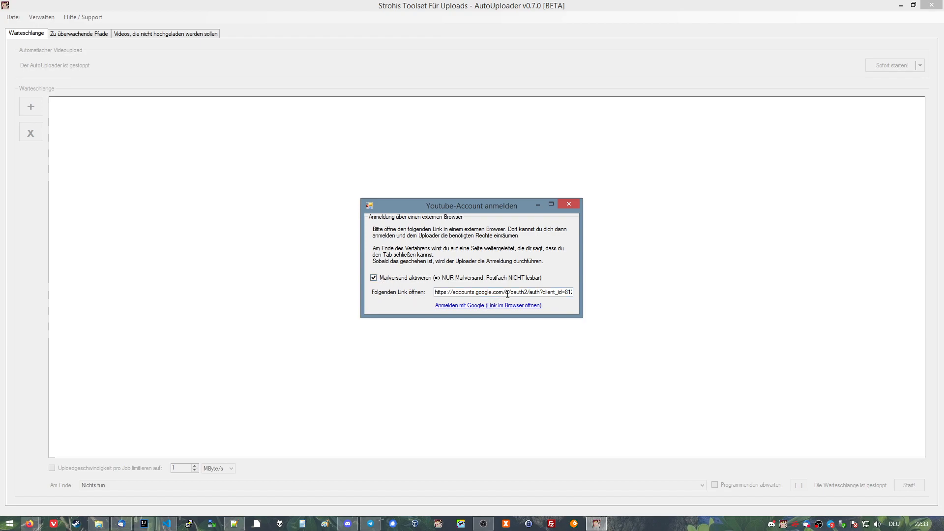
pyautogui.moveTo(504, 292); pyautogui.dragTo(629, 297)
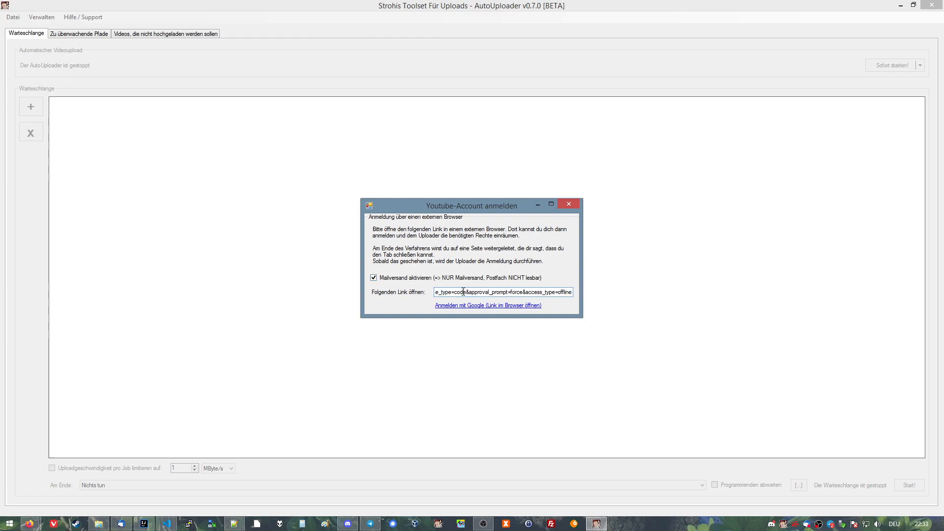
pyautogui.moveTo(508, 293); pyautogui.dragTo(543, 295)
pyautogui.click(544, 295)
pyautogui.doubleClick(493, 292)
pyautogui.click(492, 291)
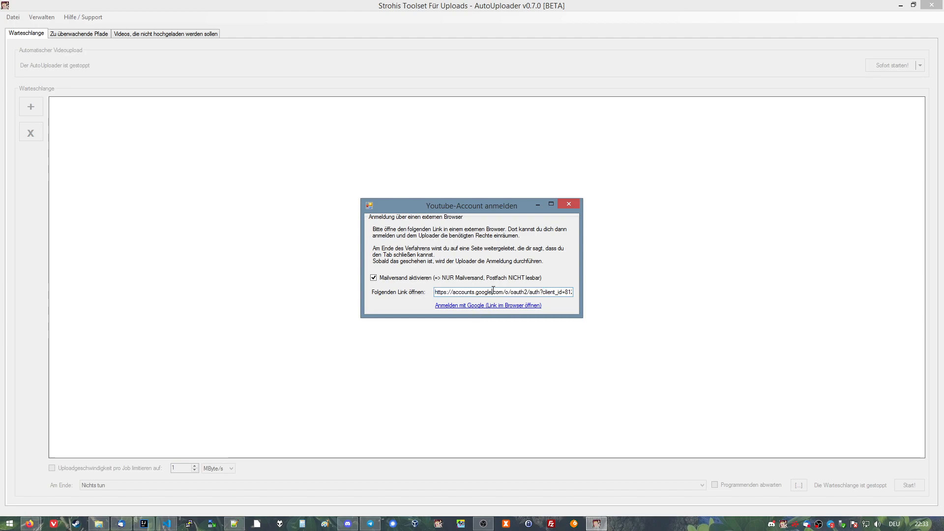
# Copy the complete sign-in link into the Notepad++ document below the client ID and highlight its gmail.send scope address.
pyautogui.moveTo(444, 292); pyautogui.dragTo(643, 293)
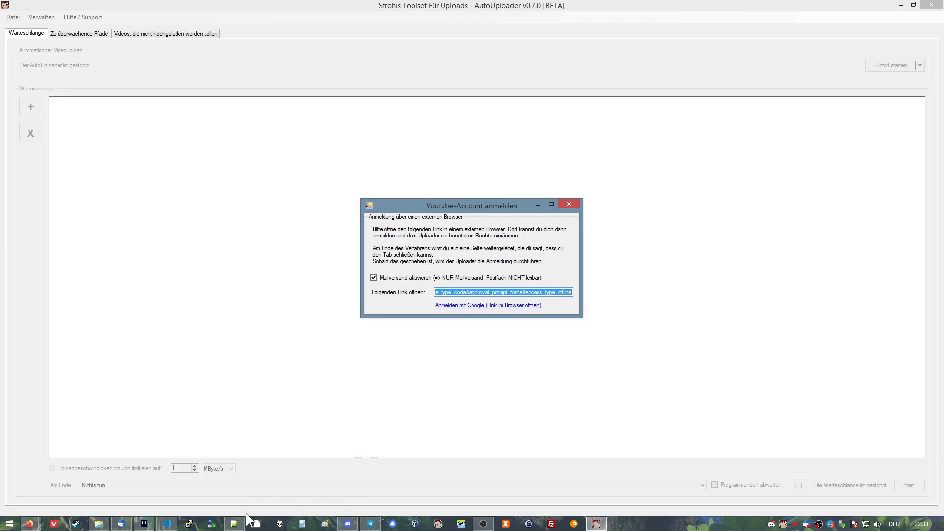
pyautogui.click(235, 523)
pyautogui.press('Return')
pyautogui.press('Return')
pyautogui.press('Return')
pyautogui.press('Return')
pyautogui.hotkey('ctrl', 'v')
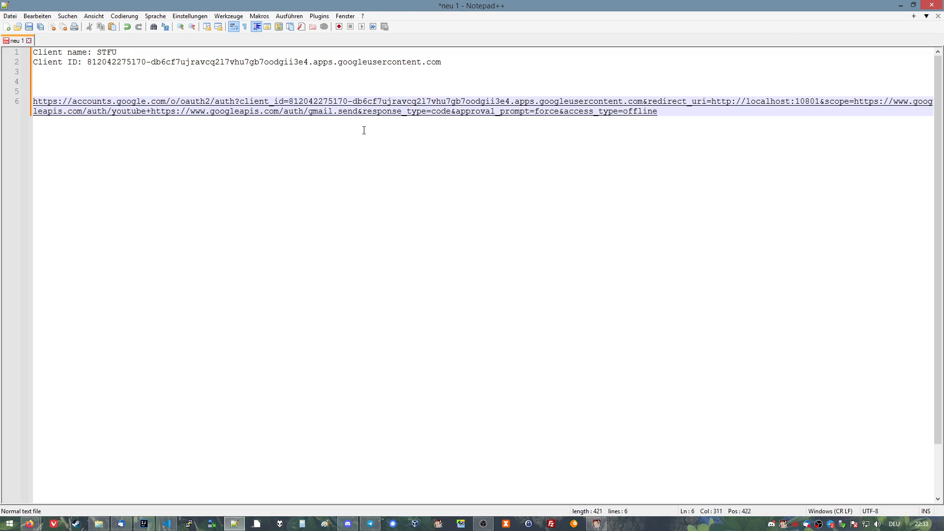
pyautogui.moveTo(151, 113); pyautogui.dragTo(357, 117)
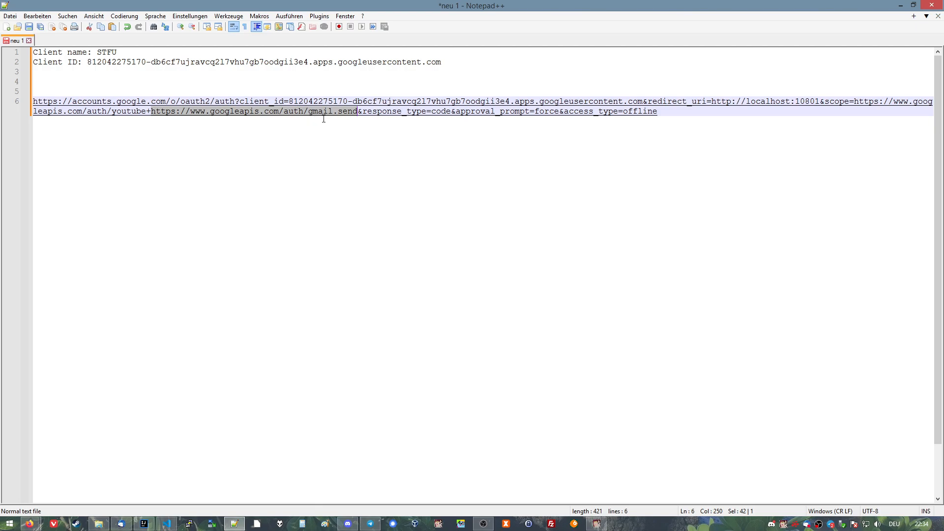
# Return to the AutoUploader, open its Google sign-in link, choose the previously connected account and continue past the unverified-app warning.
pyautogui.click(597, 524)
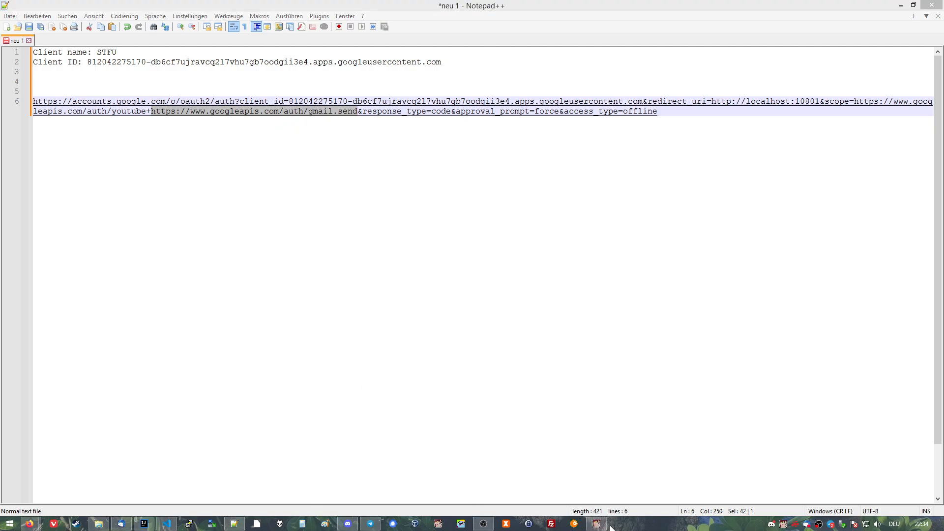
pyautogui.click(488, 305)
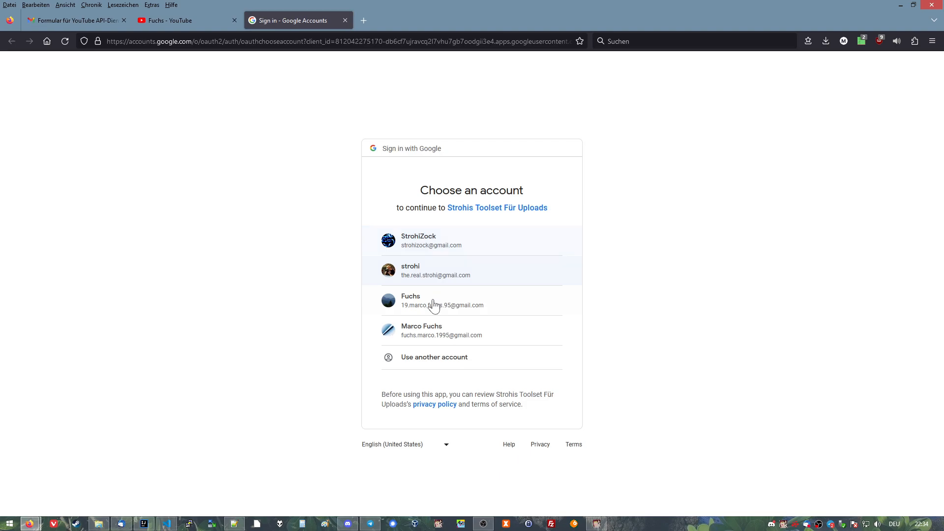
pyautogui.click(433, 304)
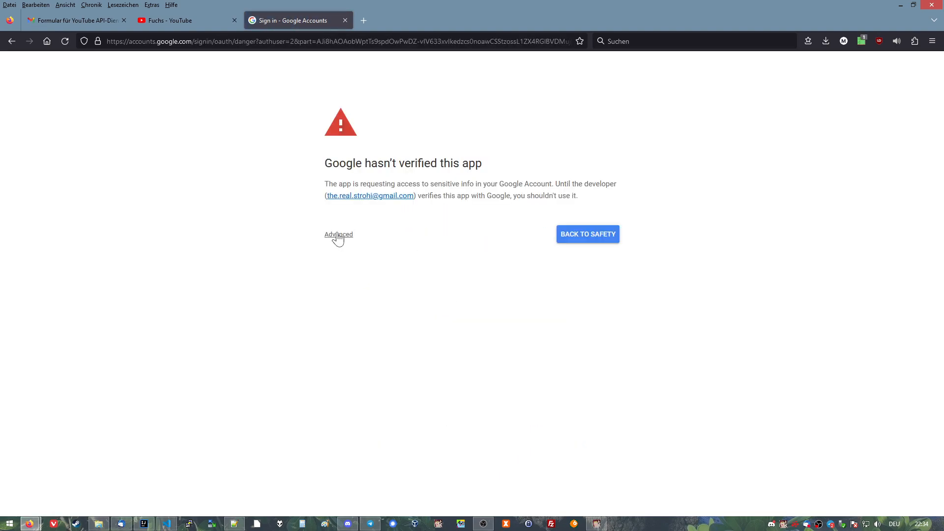
pyautogui.click(338, 235)
pyautogui.click(383, 306)
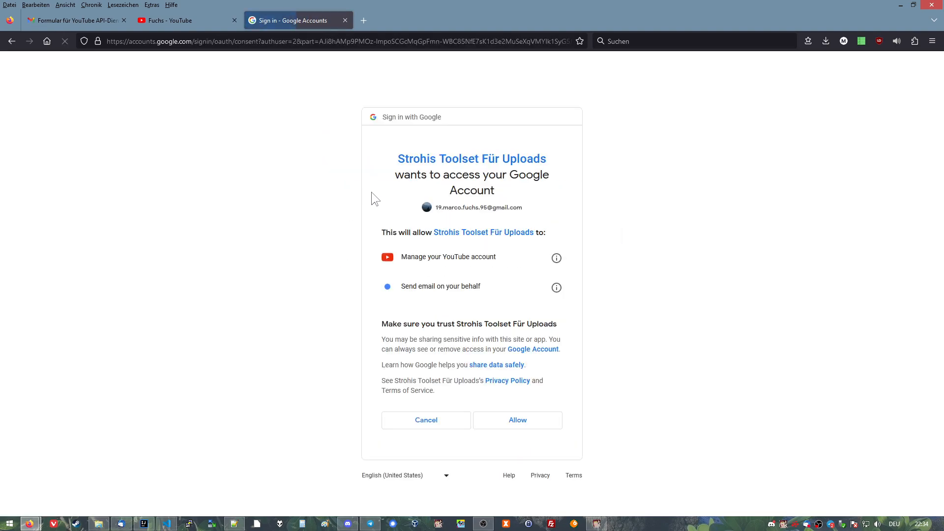
# Highlight the "Send email on your behalf" permission and the account's e-mail address, then allow Strohis Toolset Für Uploads the requested access.
pyautogui.moveTo(480, 287); pyautogui.dragTo(400, 287)
pyautogui.click(500, 288)
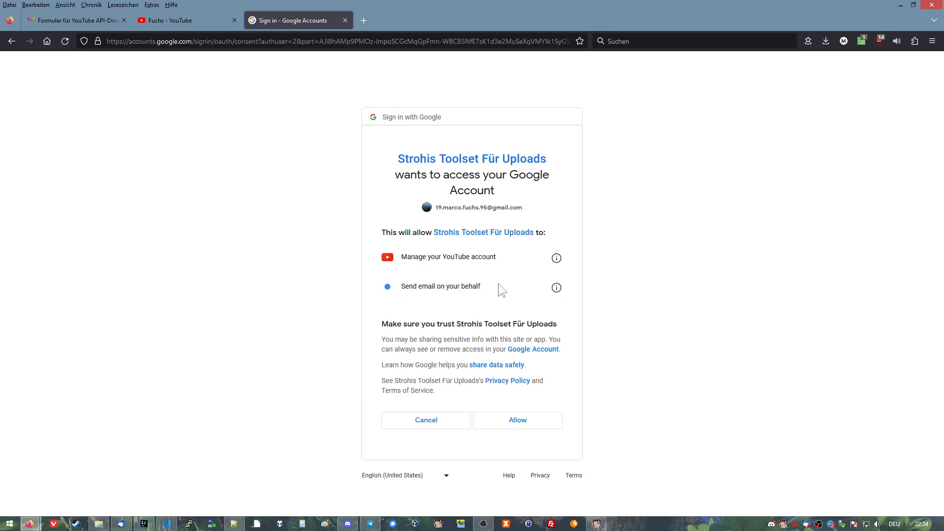
pyautogui.moveTo(531, 207); pyautogui.dragTo(443, 217)
pyautogui.click(443, 217)
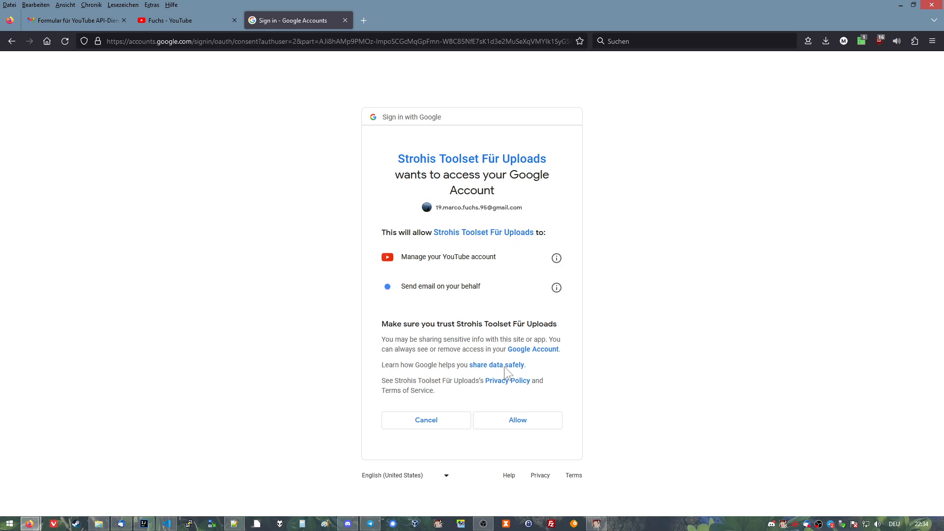
pyautogui.click(509, 426)
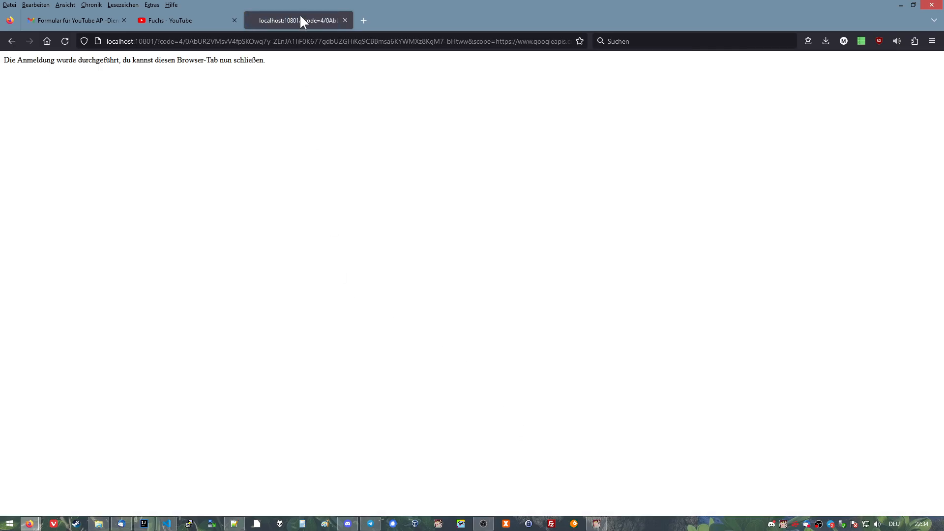
# Close the completed sign-in's browser tab and acknowledge the successful account connection in the AutoUploader.
pyautogui.middleClick(302, 22)
pyautogui.click(596, 522)
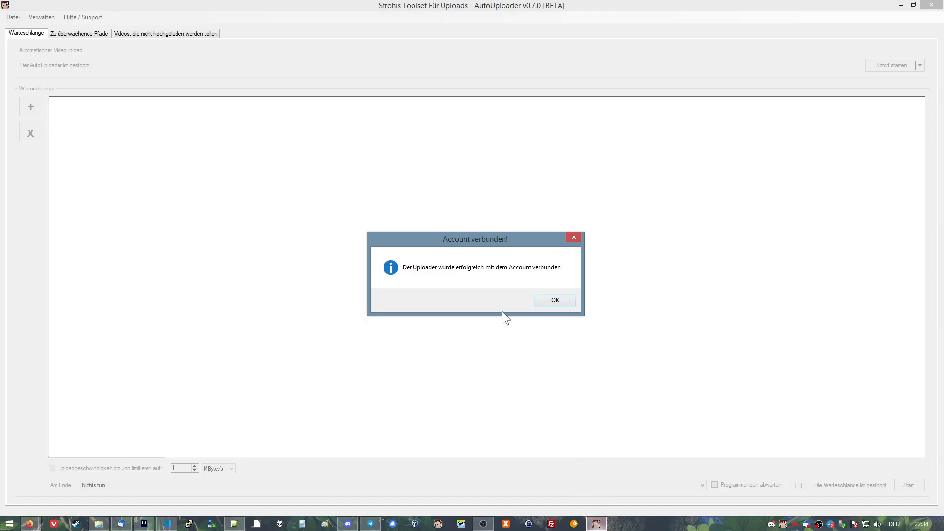
pyautogui.click(558, 300)
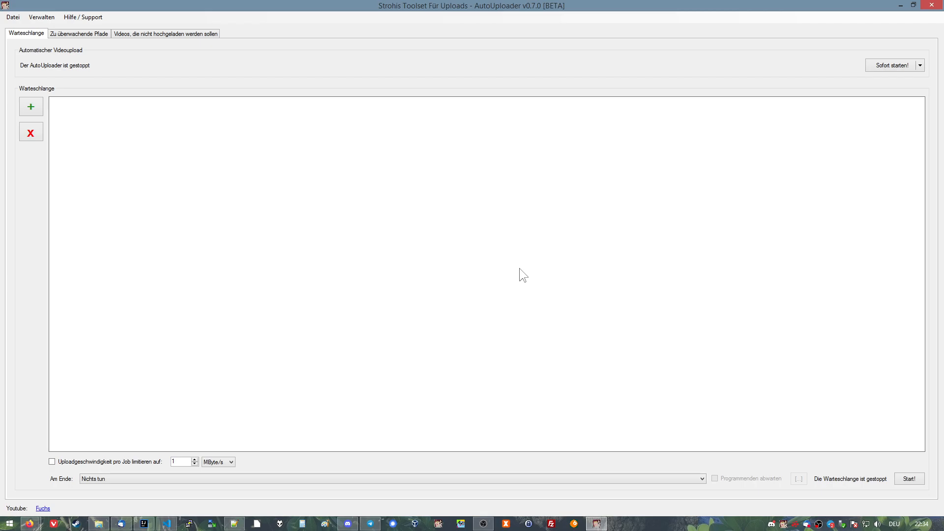
# Add testvideo.mp4 from the Videos folder for queueing and select it in the file list.
pyautogui.click(29, 107)
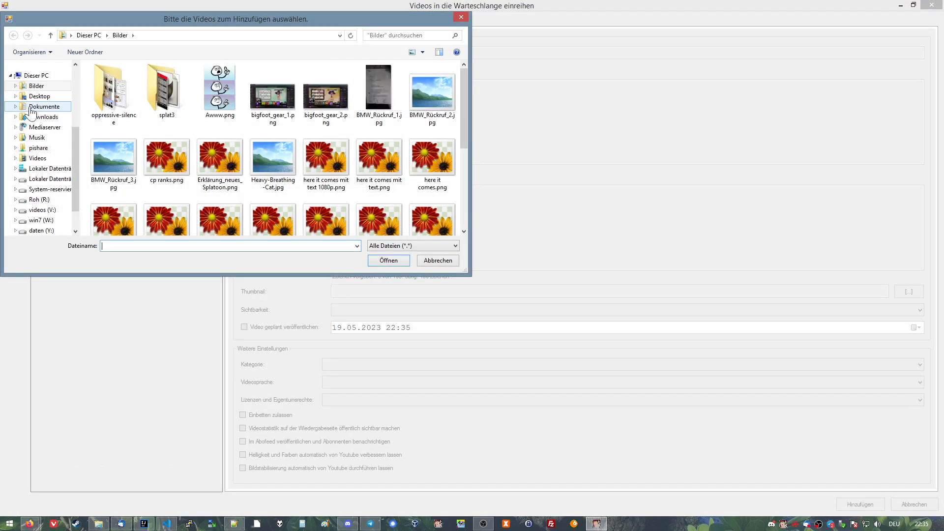
pyautogui.click(45, 160)
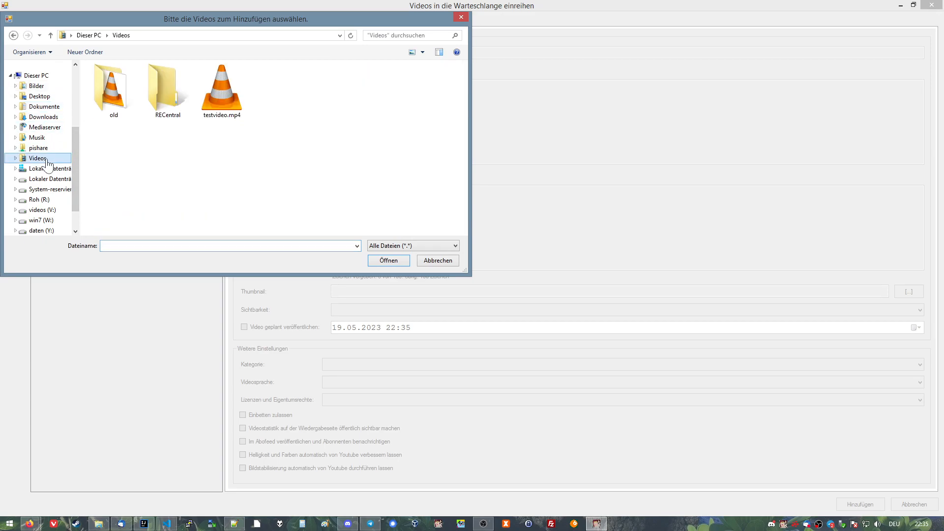
pyautogui.click(232, 93)
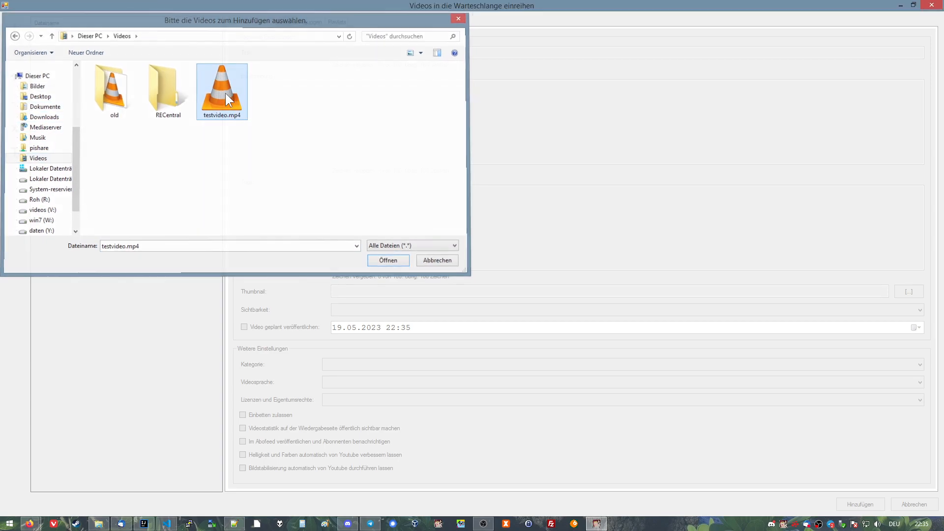
pyautogui.doubleClick(225, 93)
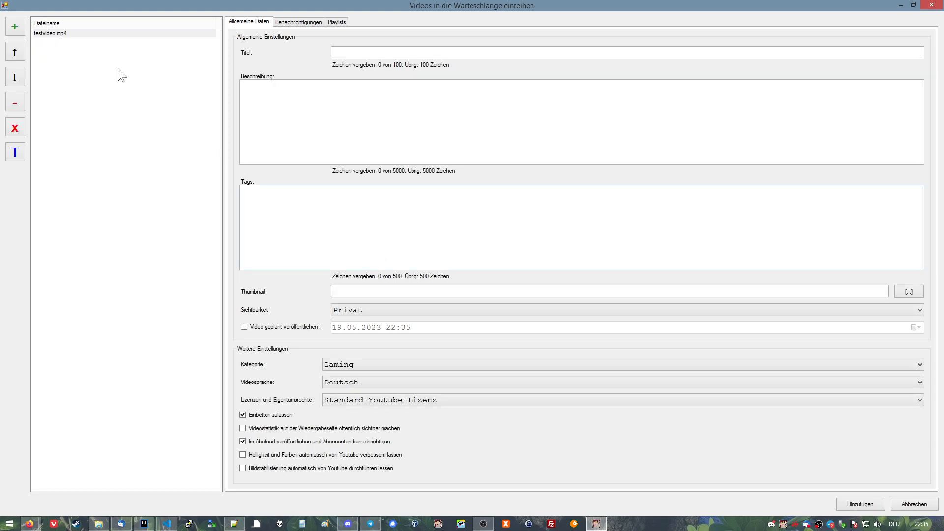
pyautogui.click(49, 35)
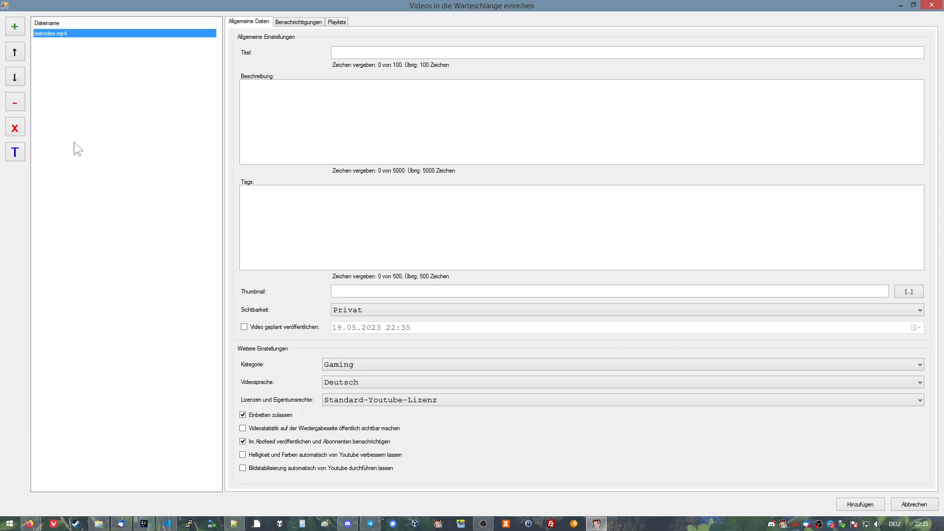
# Show the title, description, tags and thumbnail fields, then view the visibility options and choose Privat.
pyautogui.click(399, 52)
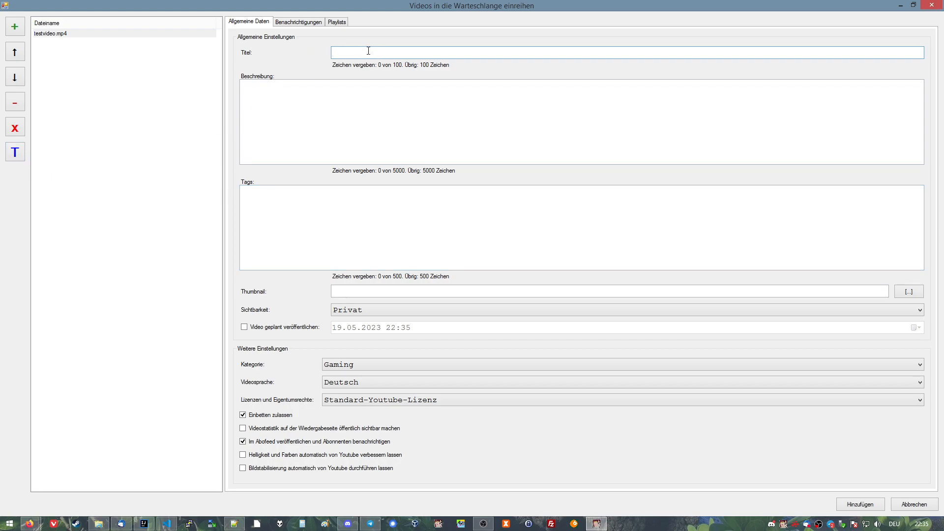
pyautogui.click(249, 103)
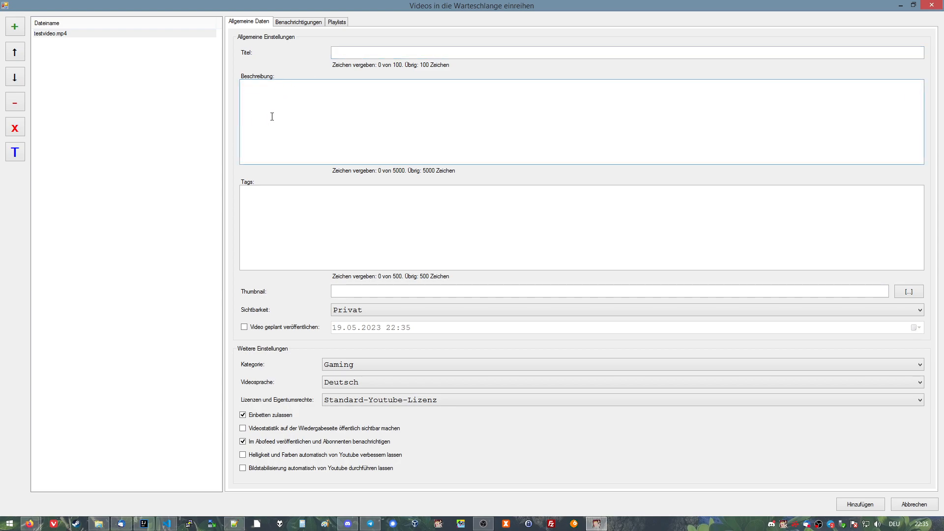
pyautogui.click(301, 190)
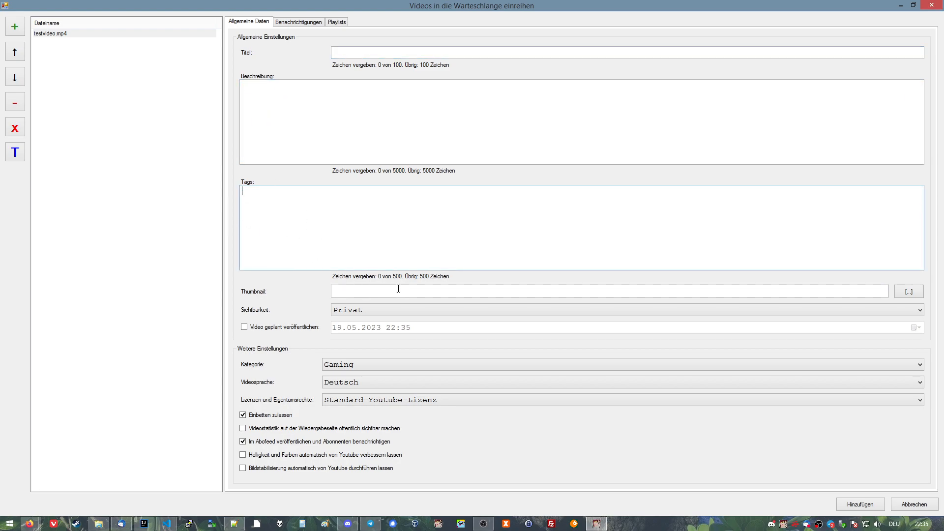
pyautogui.click(464, 293)
pyautogui.click(402, 311)
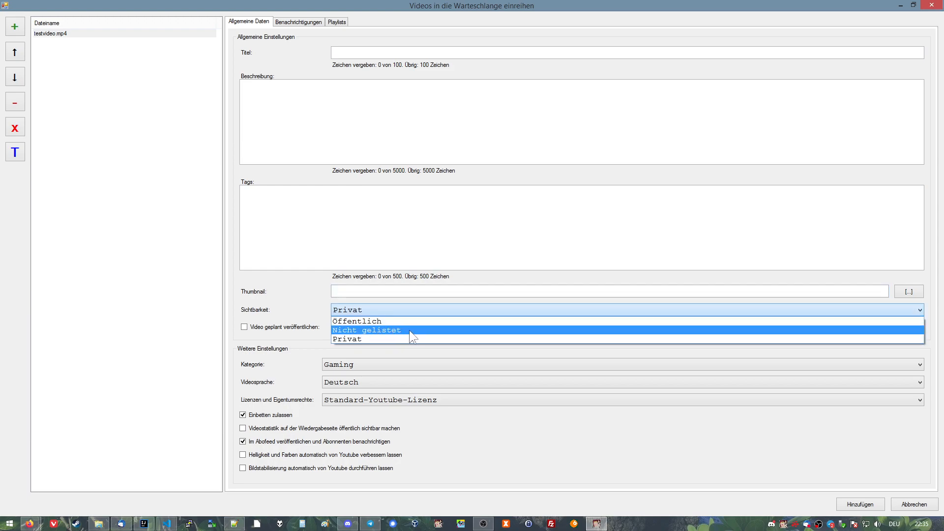
pyautogui.click(371, 338)
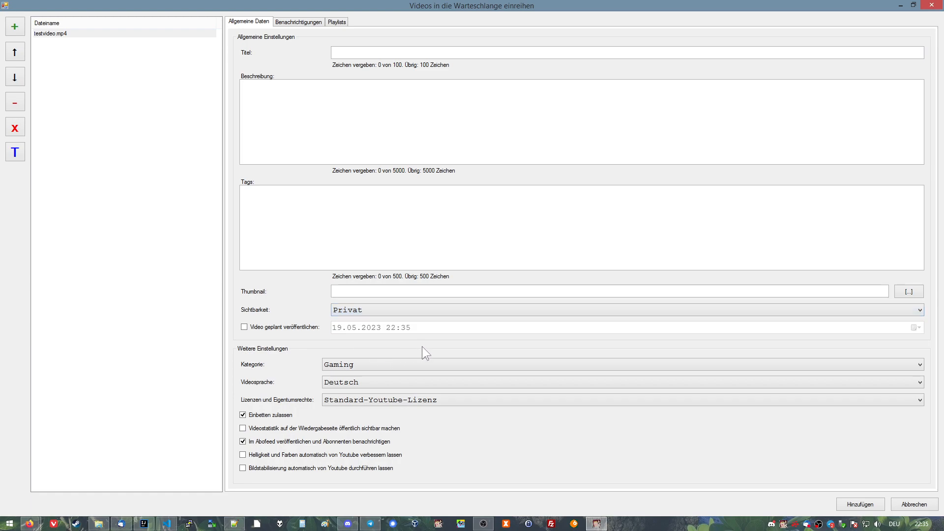
# Toggle scheduled publishing on and off, and view the category, video language and licence options without changing them.
pyautogui.click(244, 327)
pyautogui.click(296, 327)
pyautogui.click(373, 365)
pyautogui.click(367, 364)
pyautogui.click(358, 381)
pyautogui.click(358, 379)
pyautogui.click(359, 400)
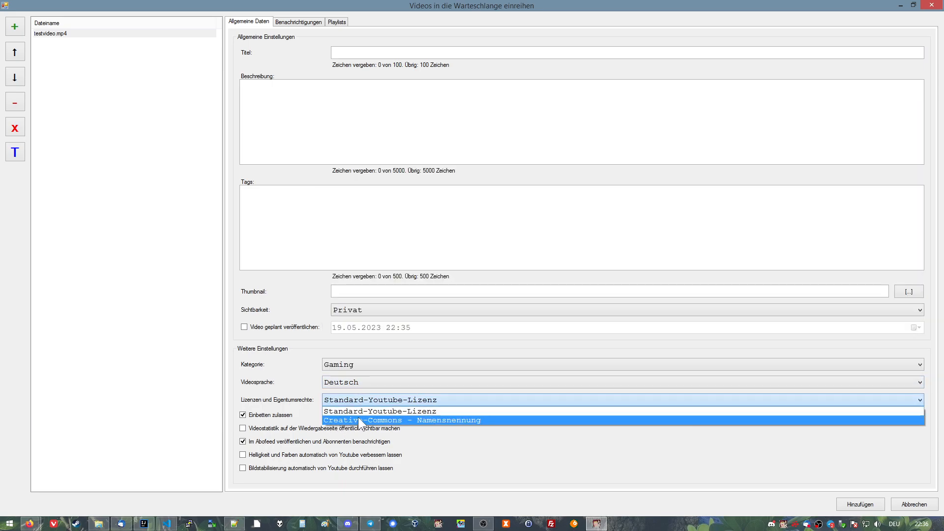
pyautogui.click(386, 401)
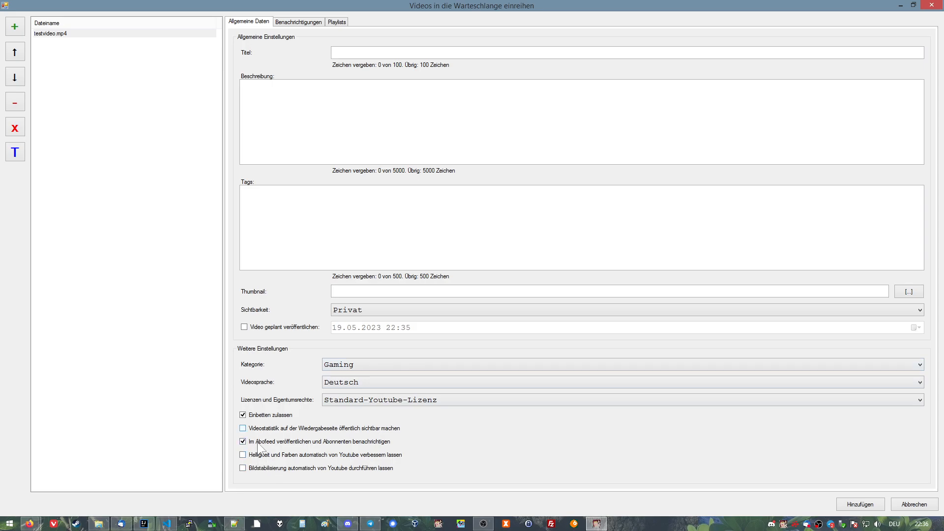
# Show the notification settings with the e-mail address field, and briefly enable adding to a playlist after upload to show its playlist selection.
pyautogui.click(299, 23)
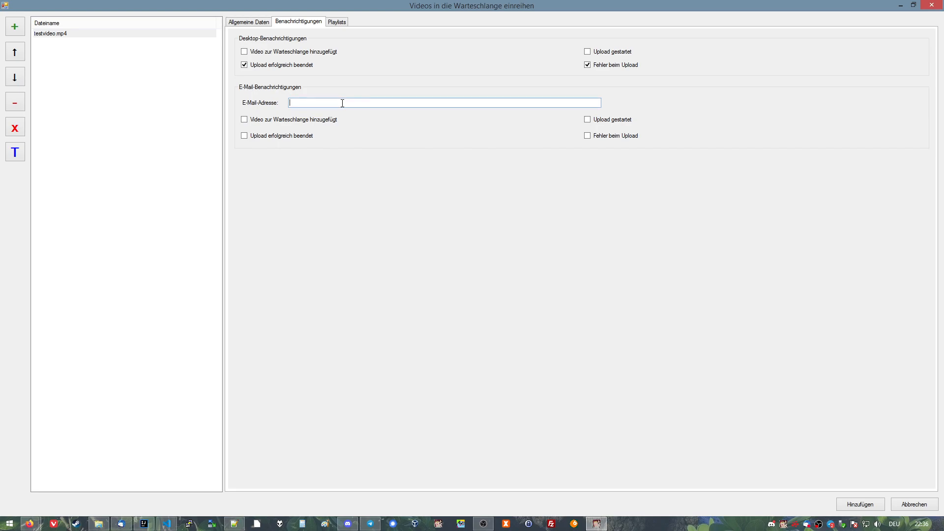
pyautogui.click(404, 102)
pyautogui.click(339, 24)
pyautogui.click(284, 50)
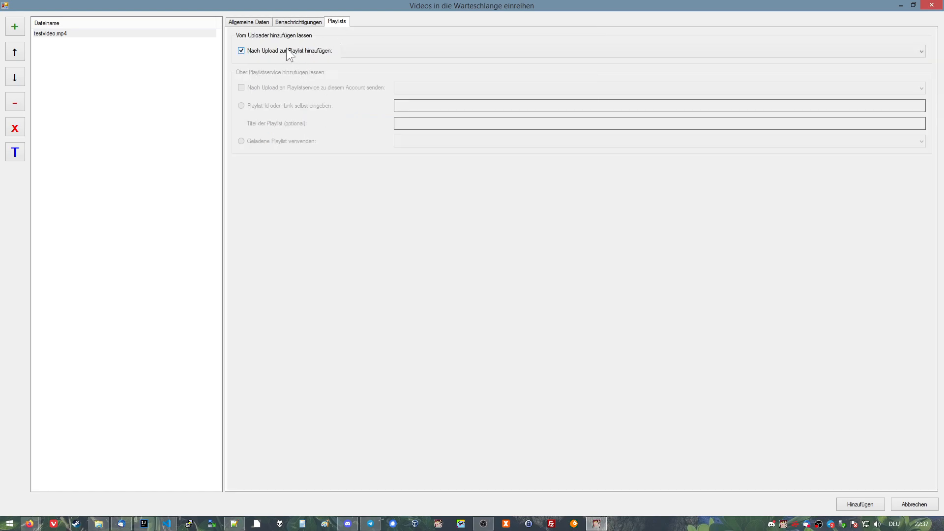
pyautogui.click(538, 52)
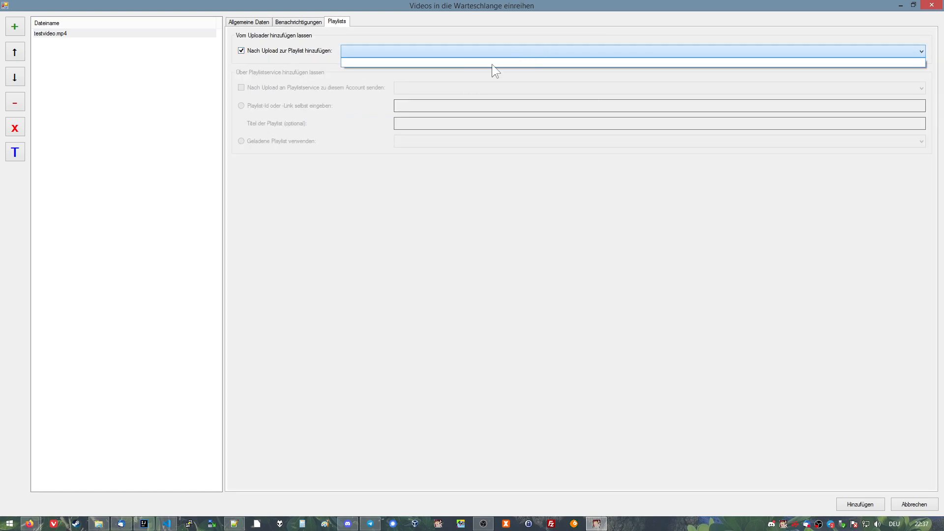
pyautogui.click(458, 48)
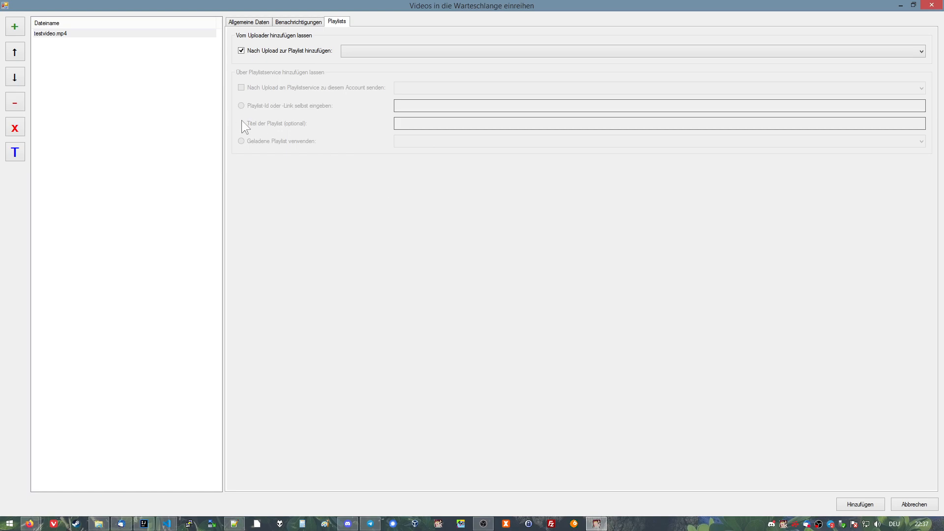
pyautogui.click(443, 50)
pyautogui.click(295, 50)
pyautogui.click(280, 54)
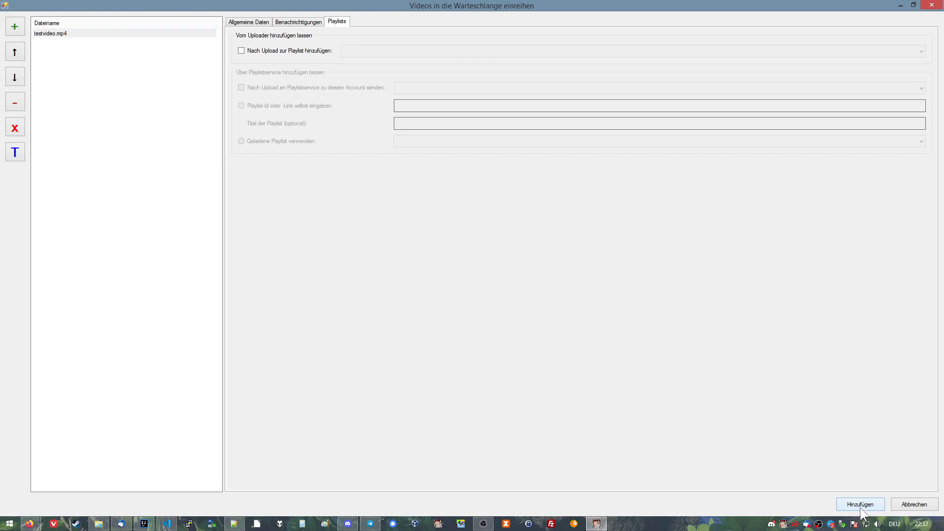
# Give the video the title "testvideo test test test", description "lalala description test 123" and tags "test, 123, tags, test tags".
pyautogui.click(233, 22)
pyautogui.write('testvideo test test test')
pyautogui.press('Tab')
pyautogui.write('lalala description test 123')
pyautogui.press('Tab')
pyautogui.write('test,')
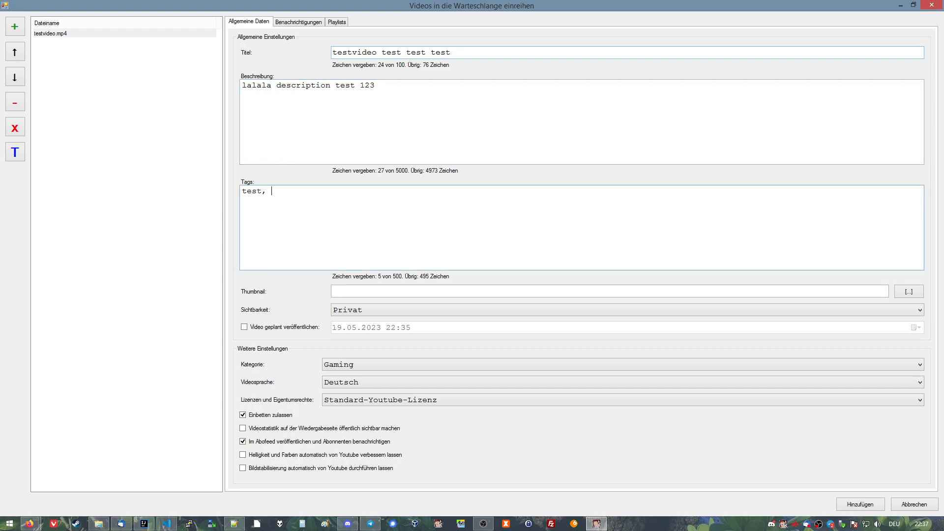
pyautogui.write(' 123, tags, test tags')
# Point out the filled-in description and title, add testvideo.mp4 to the upload queue and start the queue.
pyautogui.click(468, 91)
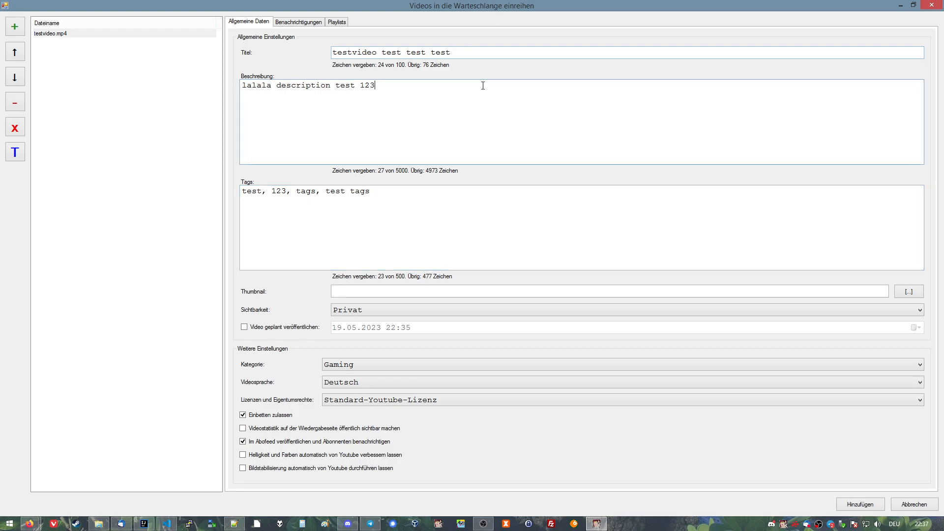
pyautogui.click(525, 53)
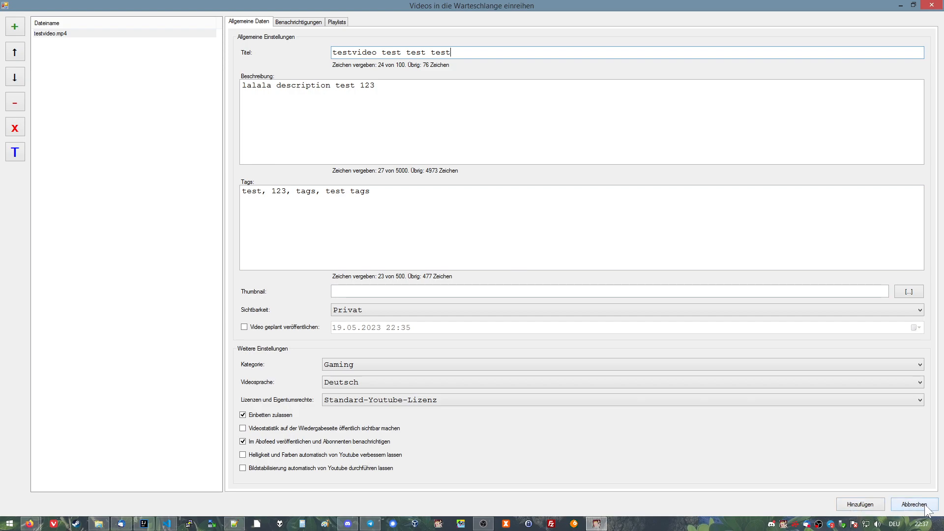
pyautogui.click(855, 506)
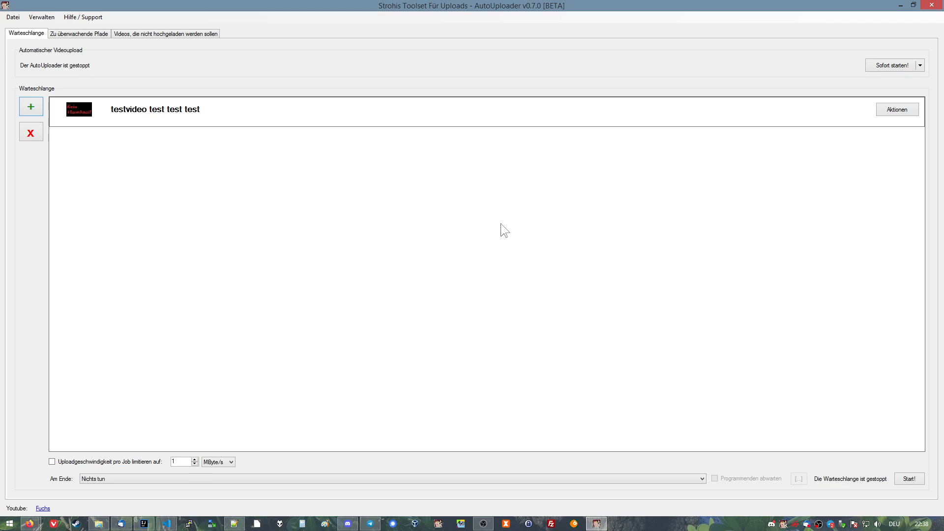
pyautogui.click(913, 481)
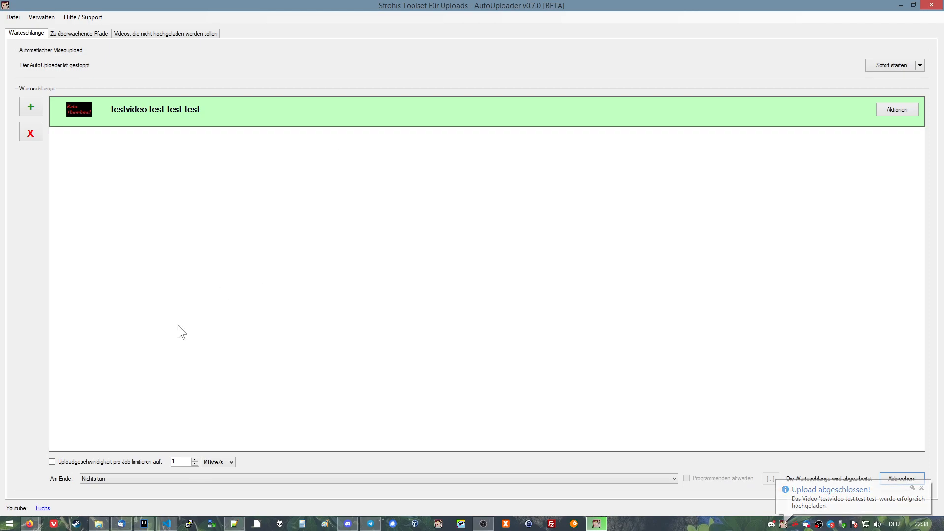
# Switch to the YouTube channel page in Firefox and change the signed-in account to the channel that received the upload.
pyautogui.click(147, 494)
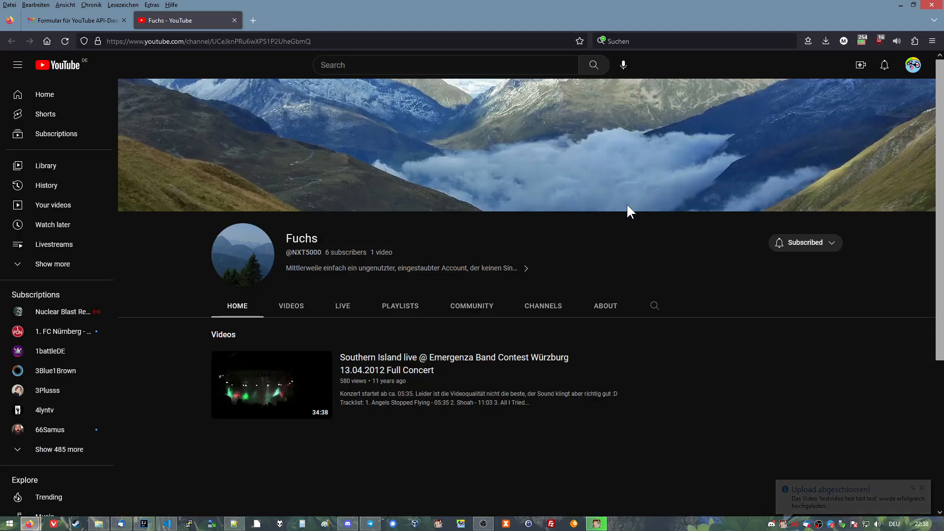
pyautogui.click(913, 65)
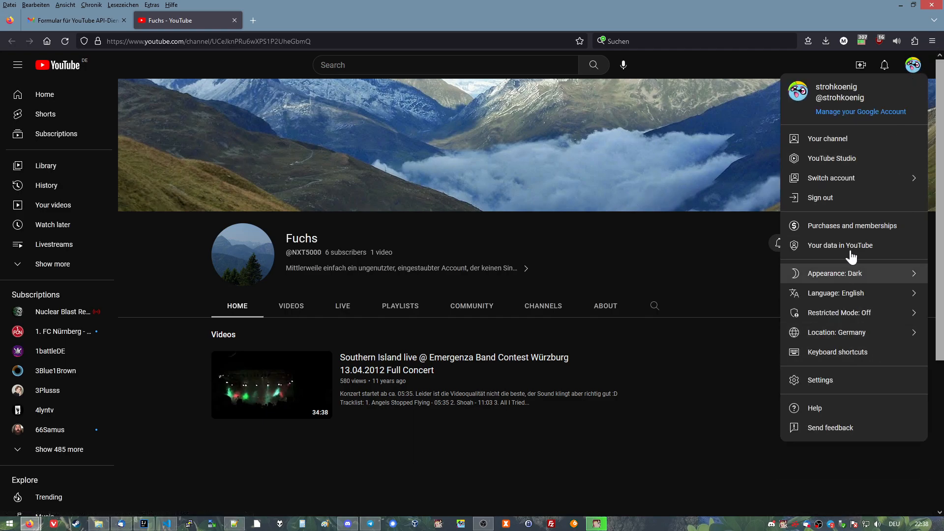
pyautogui.click(847, 182)
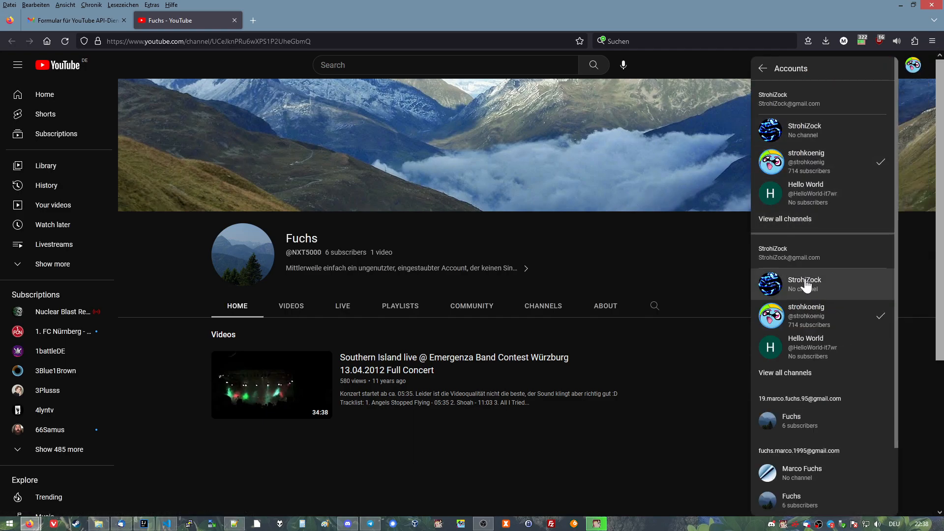
pyautogui.click(787, 423)
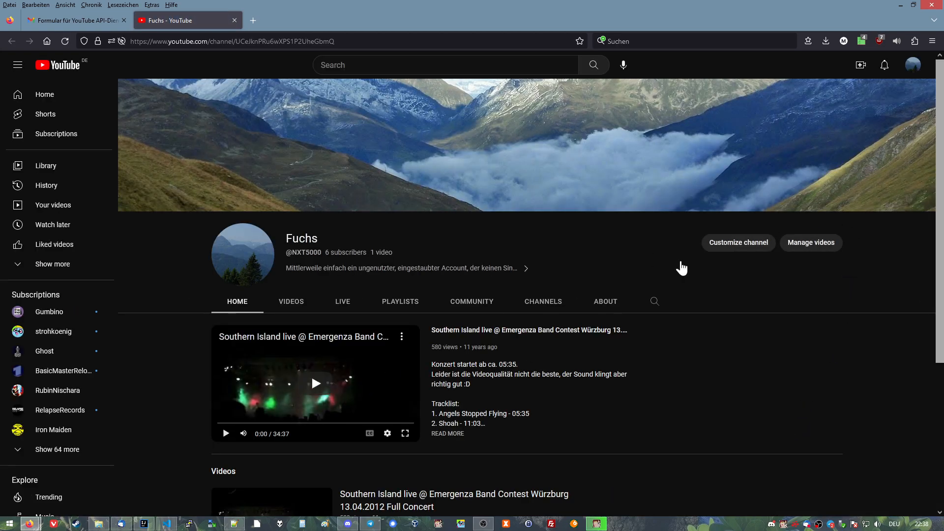
# Open the channel's content in YouTube Studio and show the details of the video "testvideo test test test".
pyautogui.click(913, 65)
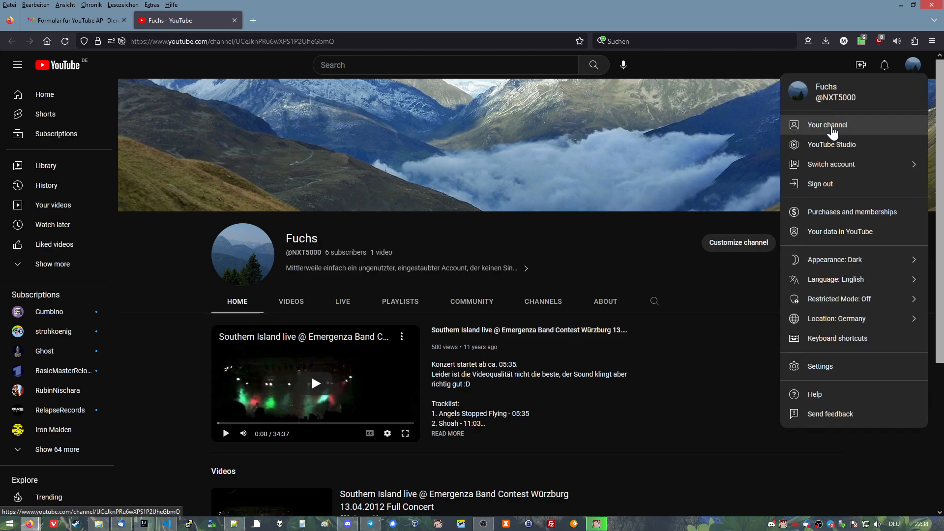
pyautogui.click(832, 145)
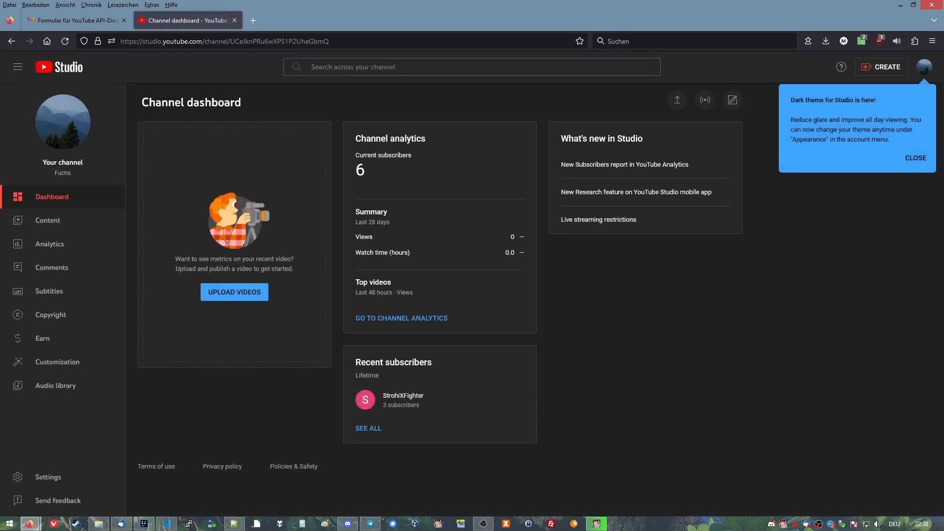
pyautogui.click(49, 223)
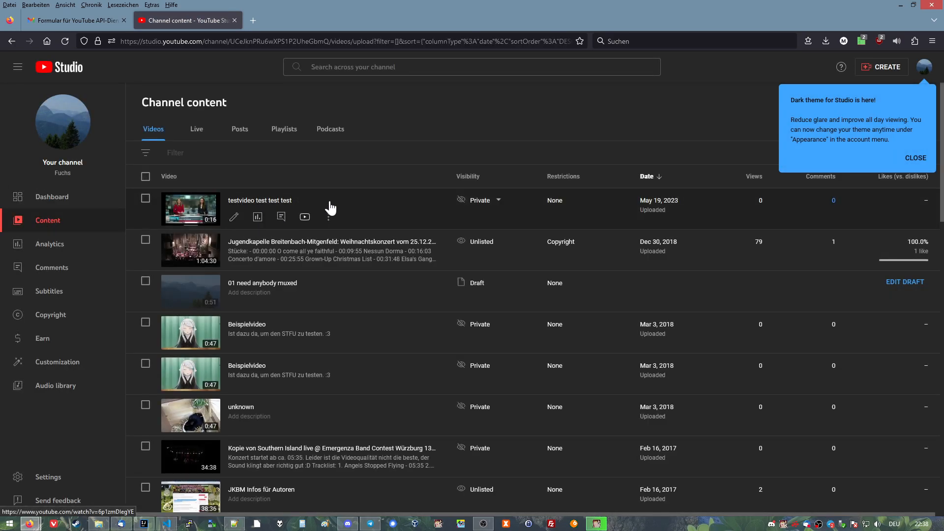
pyautogui.click(234, 215)
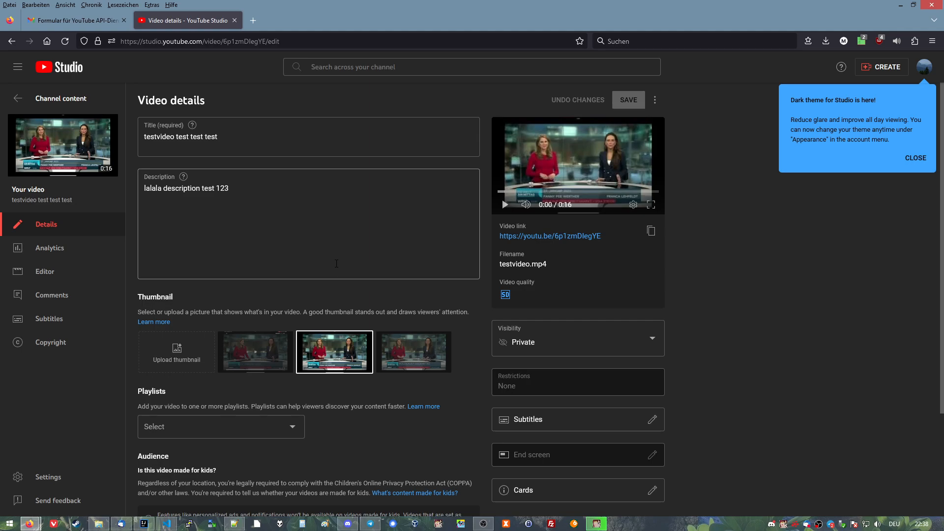
# Highlight the uploaded video's title and description and look over the remaining video details, without editing them.
pyautogui.moveTo(299, 192); pyautogui.dragTo(141, 189)
pyautogui.moveTo(266, 141); pyautogui.dragTo(204, 137)
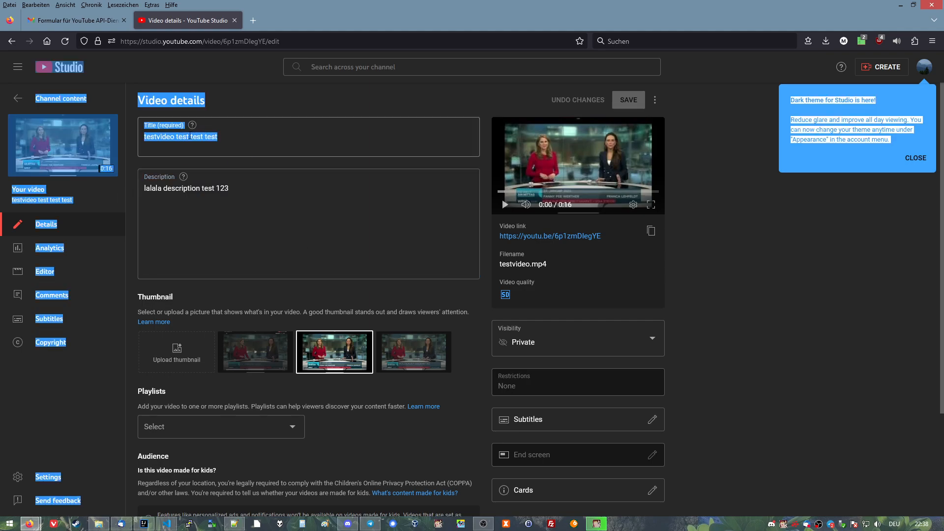
pyautogui.click(297, 310)
pyautogui.scroll(-3, 246, 285)
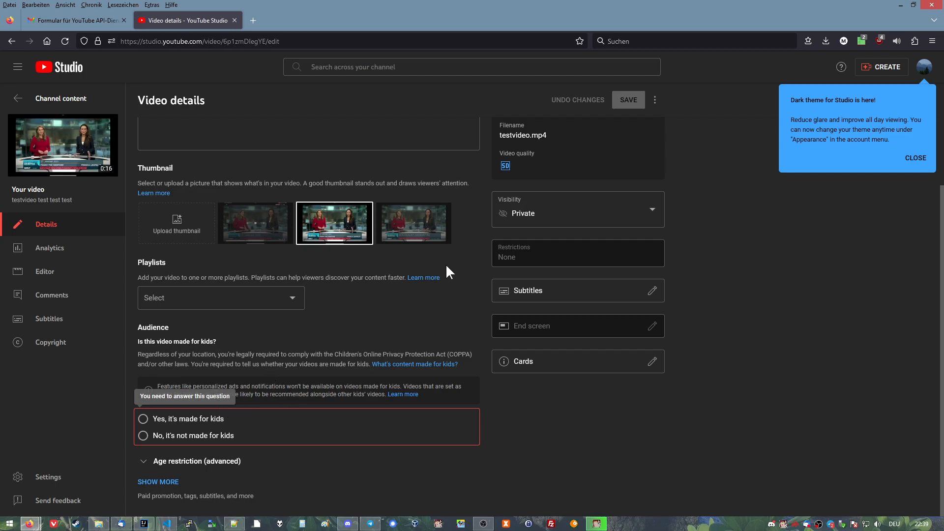
pyautogui.scroll(3, 325, 310)
pyautogui.moveTo(255, 192); pyautogui.dragTo(143, 193)
pyautogui.click(197, 214)
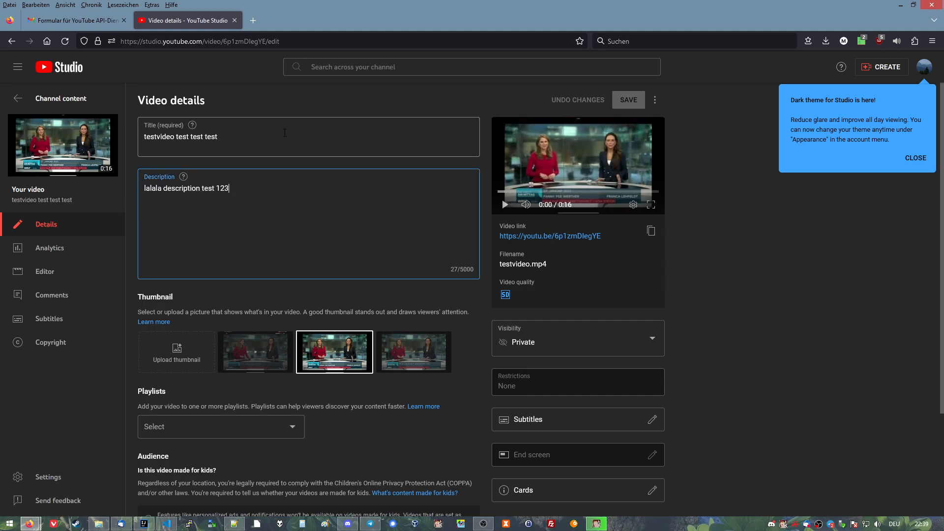